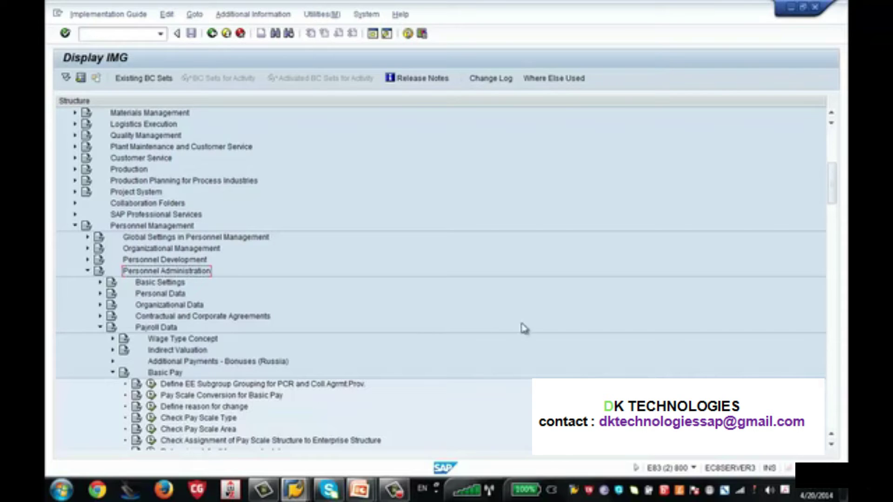
# Collapse the Basic Pay node and expand Additional Payments under Payroll Data.
pyautogui.moveTo(831, 183); pyautogui.dragTo(831, 189)
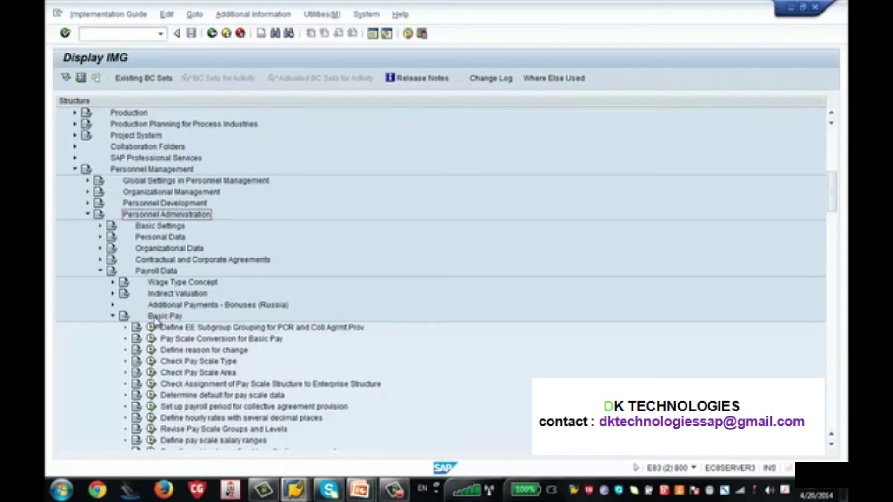
pyautogui.click(112, 317)
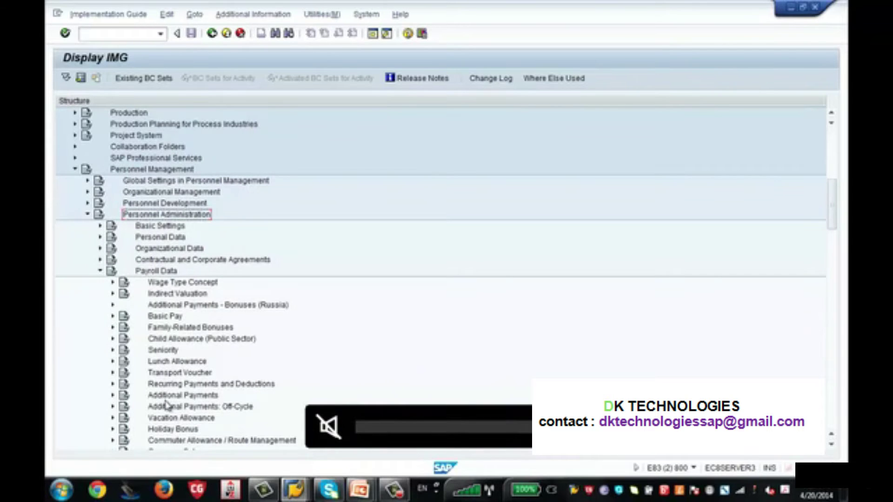
pyautogui.click(112, 395)
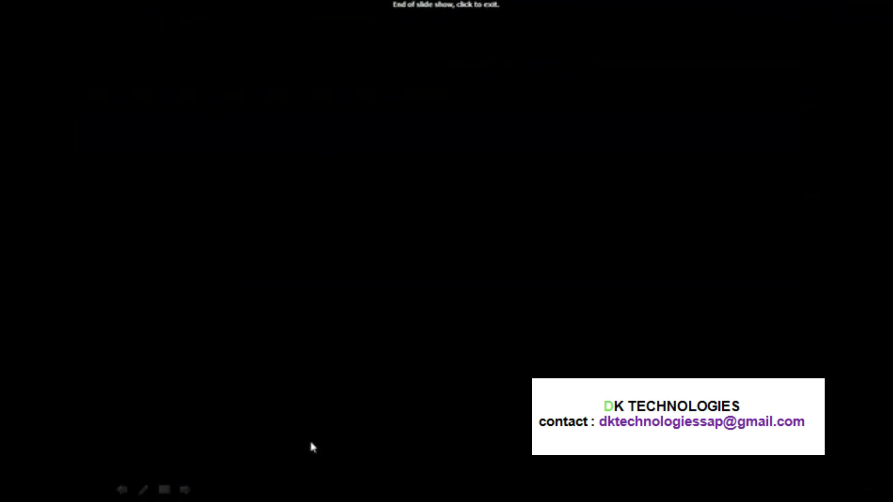
# Switch to SAP Logon, open the SAP IDES connection and log on with the user name and account password.
pyautogui.hotkey('alt', 'Tab')
pyautogui.hotkey('alt', 'Tab')
pyautogui.hotkey('alt', 'Tab')
pyautogui.hotkey('alt', 'Tab')
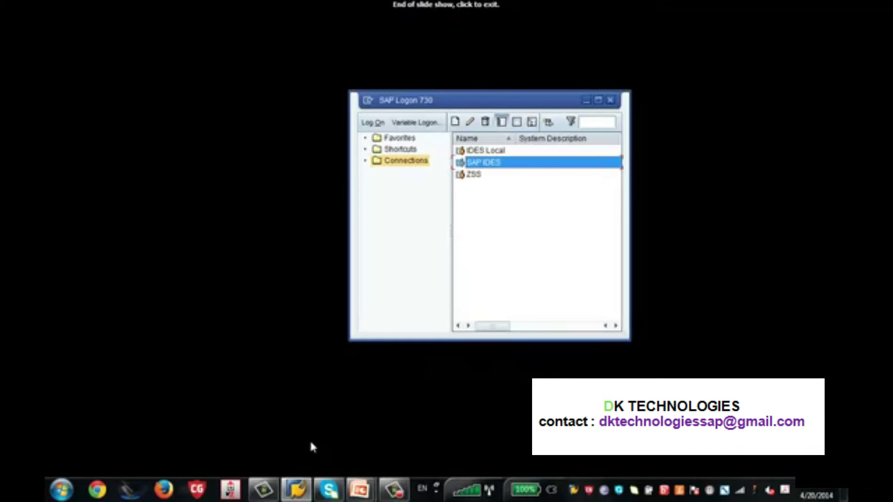
pyautogui.press('Return')
pyautogui.write('u')
pyautogui.press('Down')
pyautogui.press('Tab')
pyautogui.write('************')
pyautogui.press('Return')
# Run transaction SPRO and open the SAP Reference IMG.
pyautogui.write('spro')
pyautogui.press('Return')
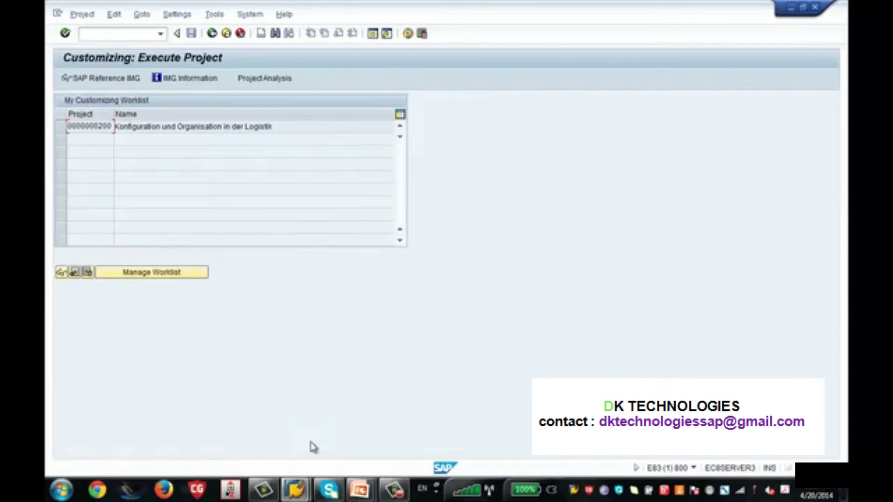
pyautogui.click(130, 82)
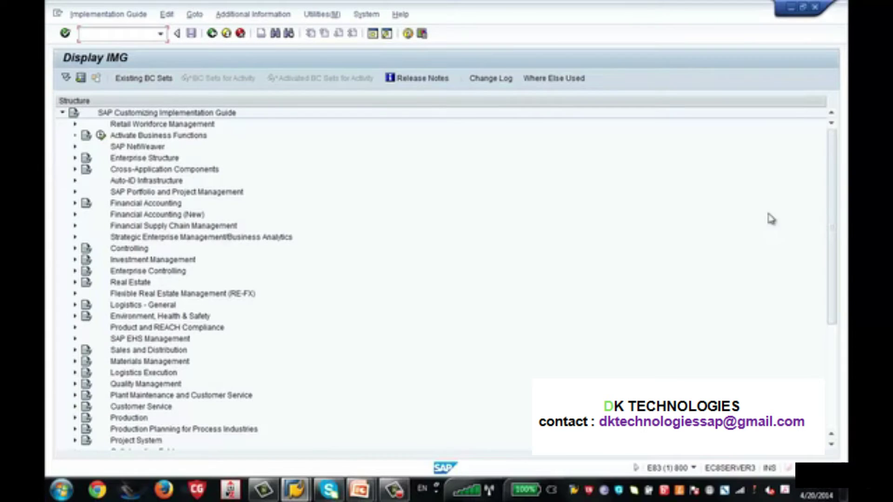
# Expand the implementation guide through Personnel Management and Personnel Administration to the contents of Payroll Data.
pyautogui.moveTo(833, 203); pyautogui.dragTo(409, 333)
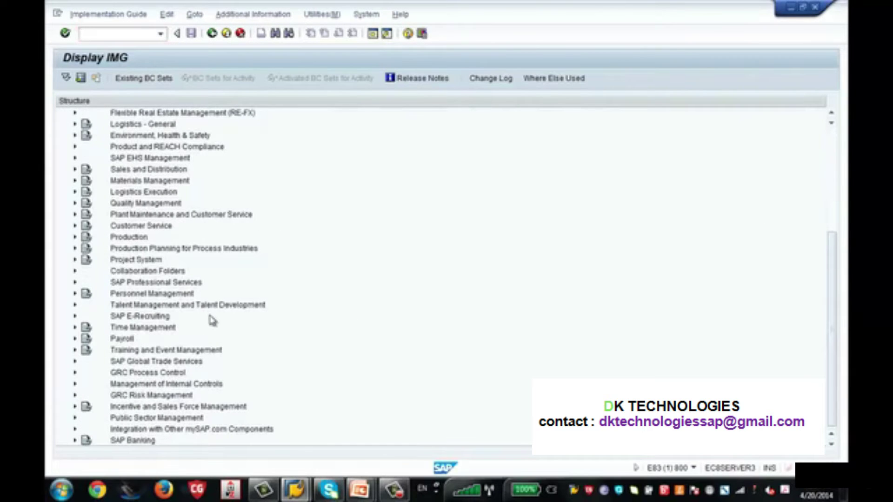
pyautogui.click(160, 294)
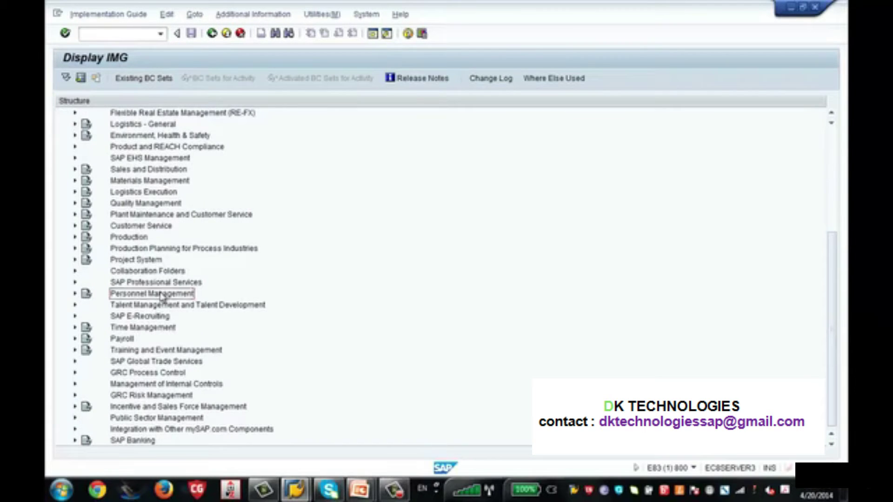
pyautogui.click(75, 293)
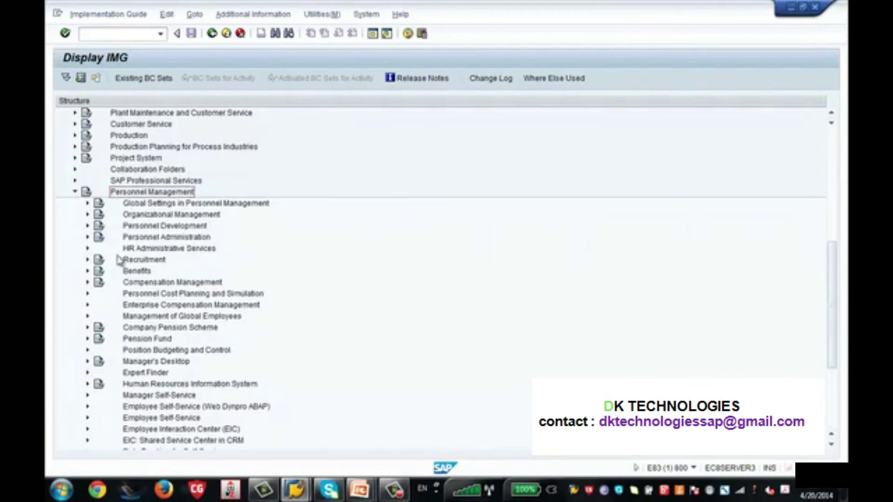
pyautogui.click(155, 237)
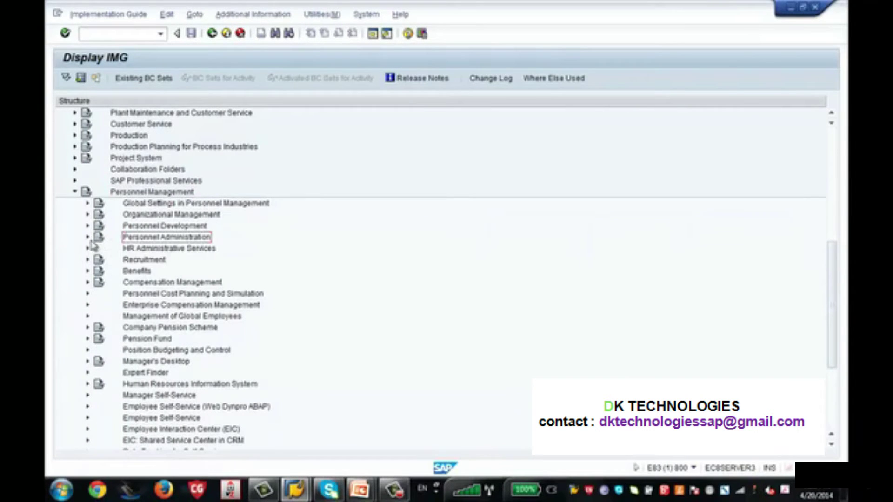
pyautogui.click(88, 238)
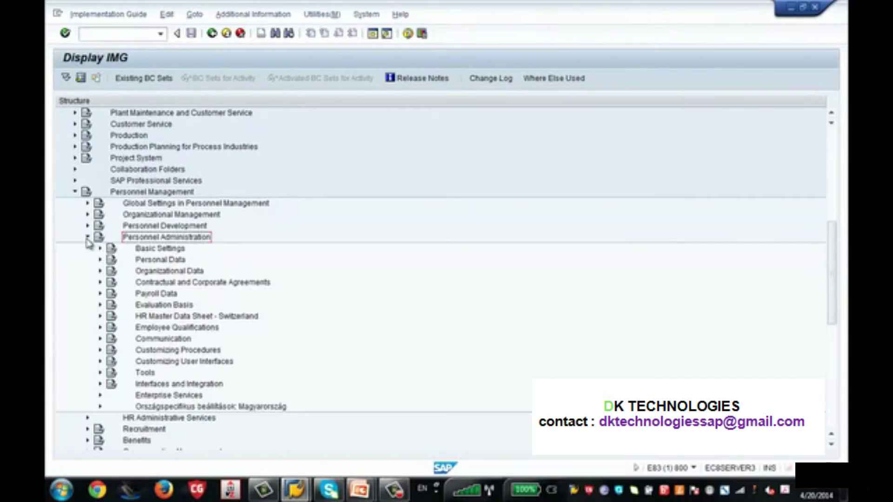
pyautogui.click(151, 296)
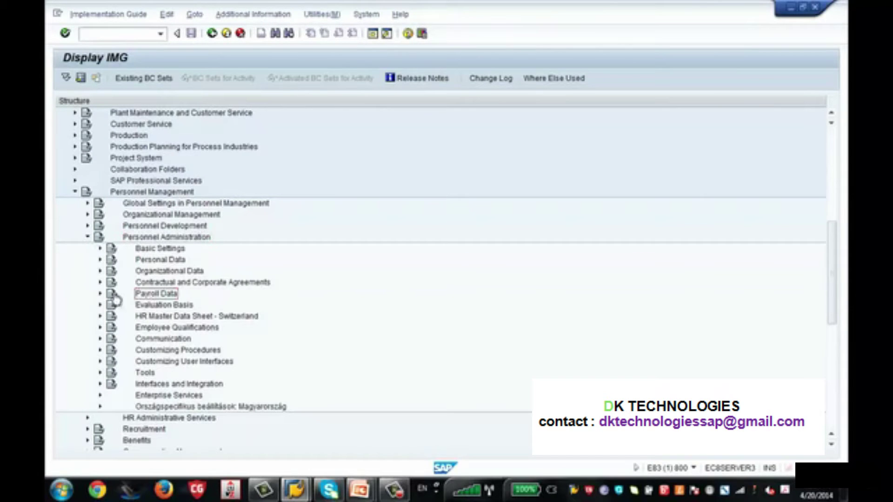
pyautogui.click(100, 293)
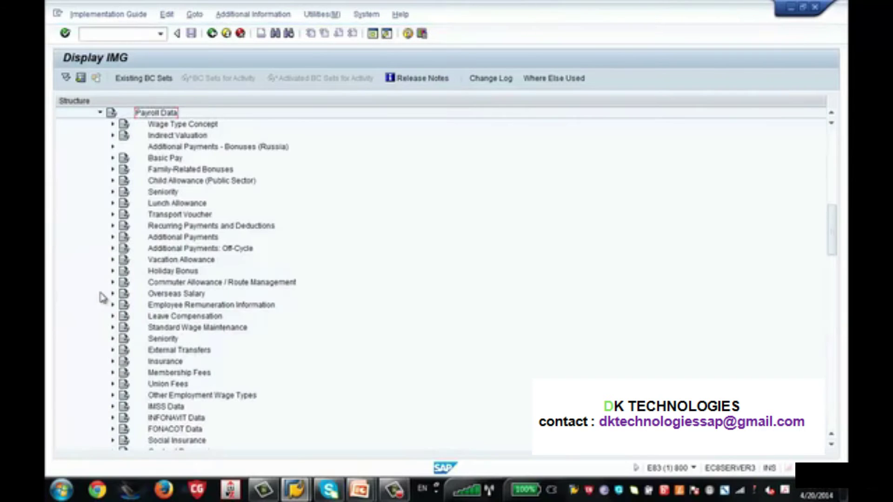
# Look at the activities under Additional Payments in Payroll Data and collapse the node again.
pyautogui.click(169, 159)
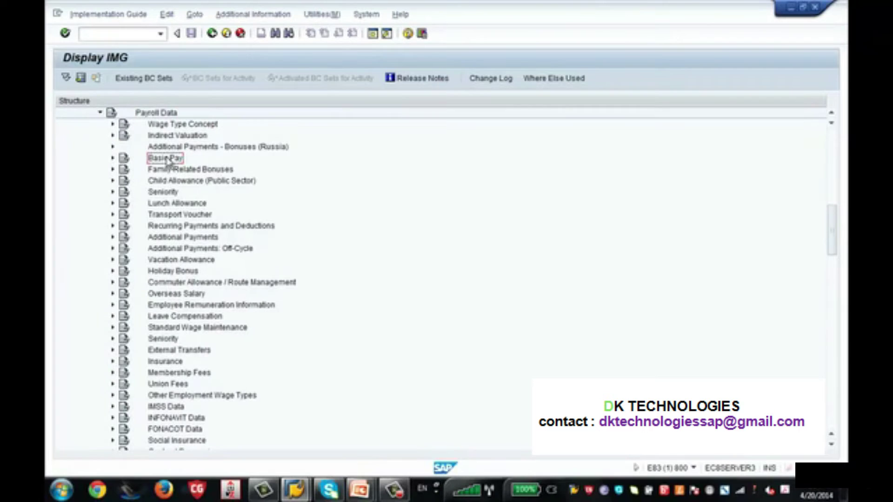
pyautogui.click(175, 238)
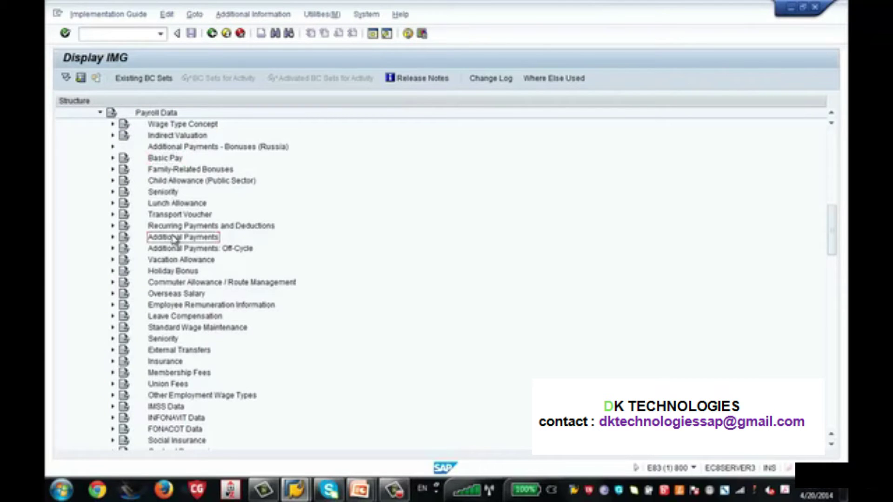
pyautogui.click(112, 238)
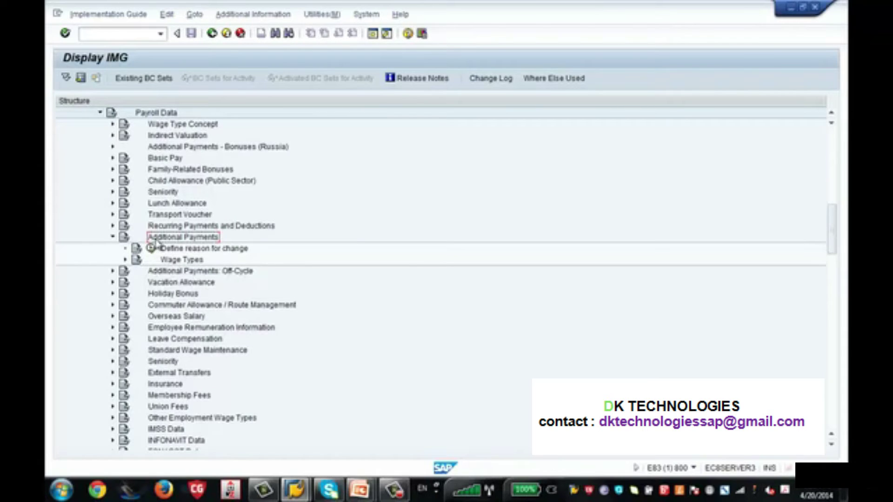
pyautogui.click(113, 238)
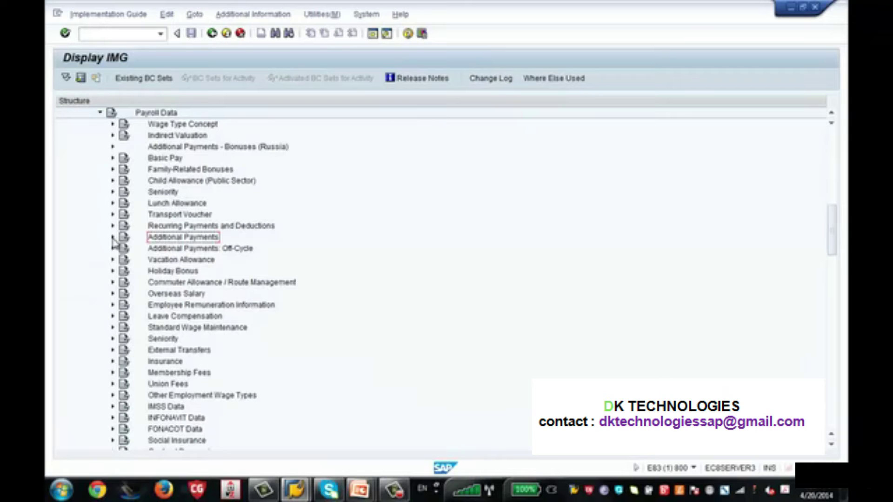
# Expand Basic Pay under Payroll Data and its Wage Types node.
pyautogui.click(163, 158)
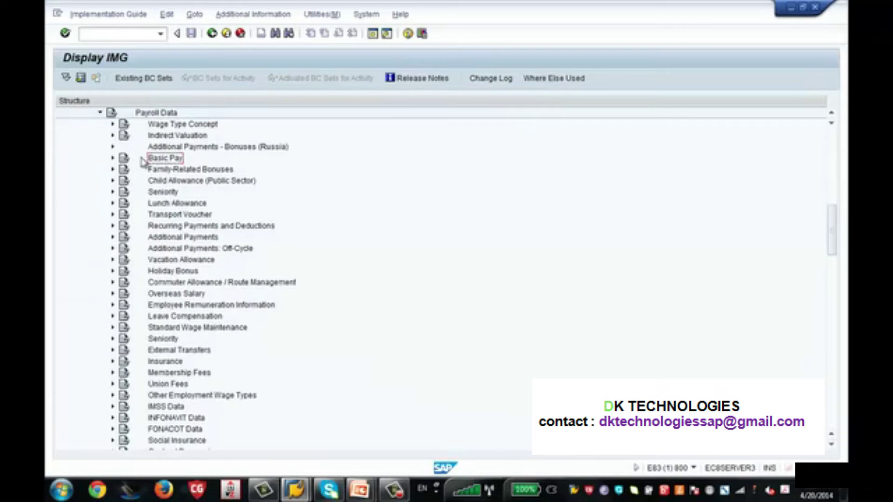
pyautogui.click(113, 159)
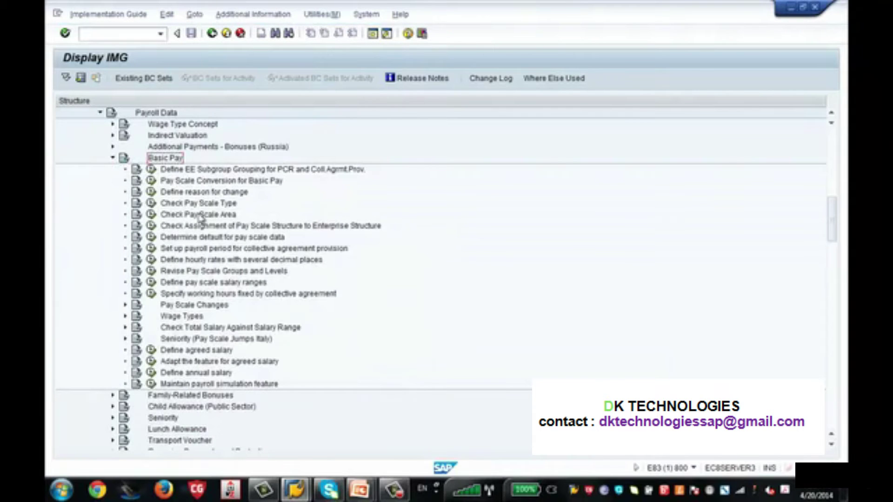
pyautogui.click(173, 316)
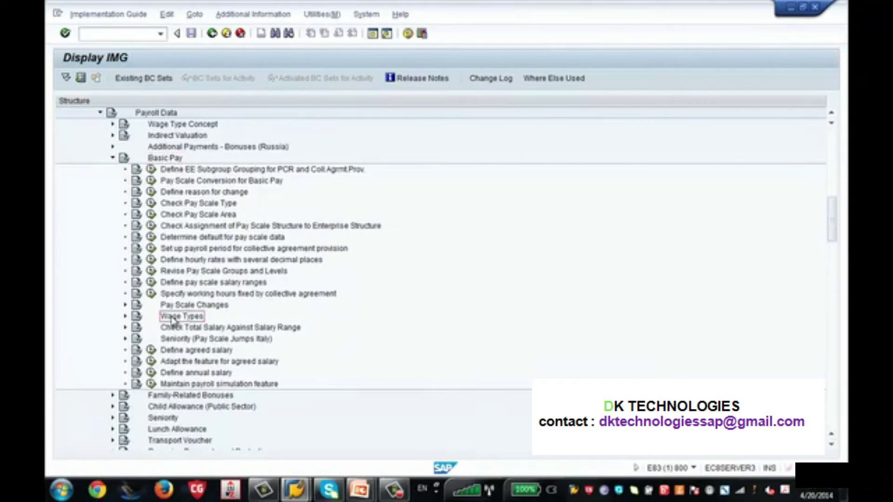
pyautogui.click(125, 317)
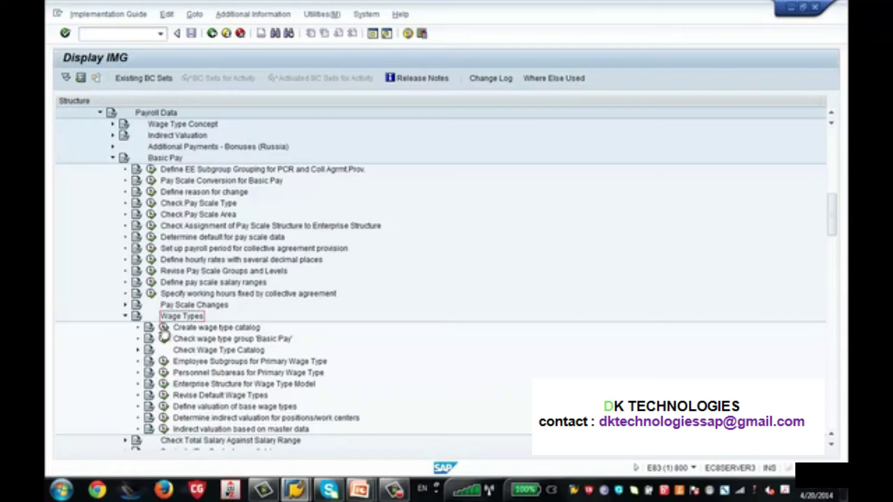
# Execute the Create wage type catalog activity with Copy as the maintenance method and highlight the wage type group 0008.
pyautogui.click(164, 328)
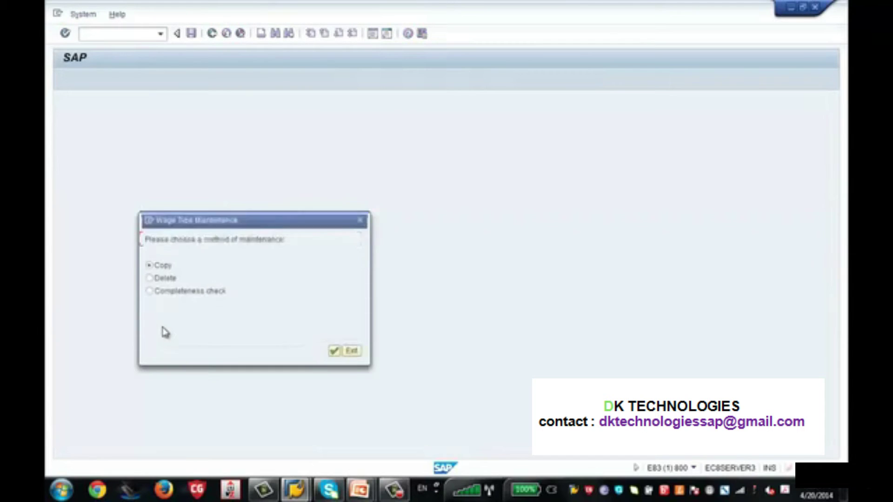
pyautogui.moveTo(232, 220); pyautogui.dragTo(462, 190)
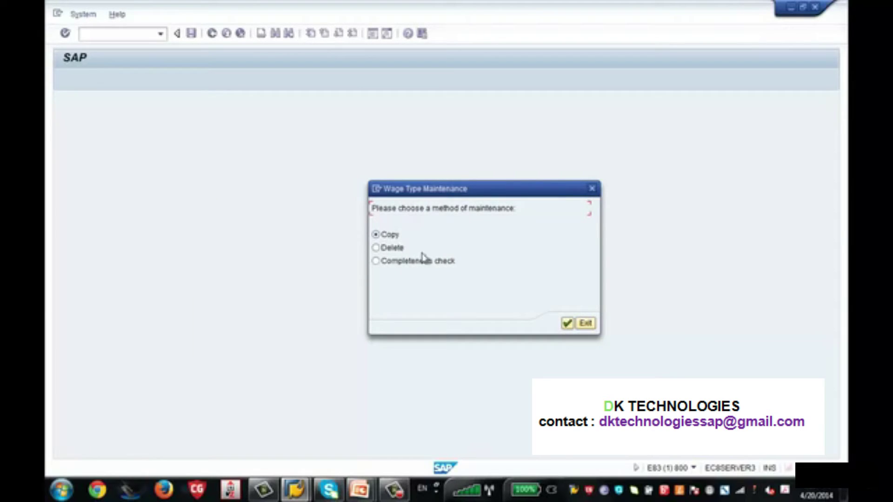
pyautogui.click(567, 324)
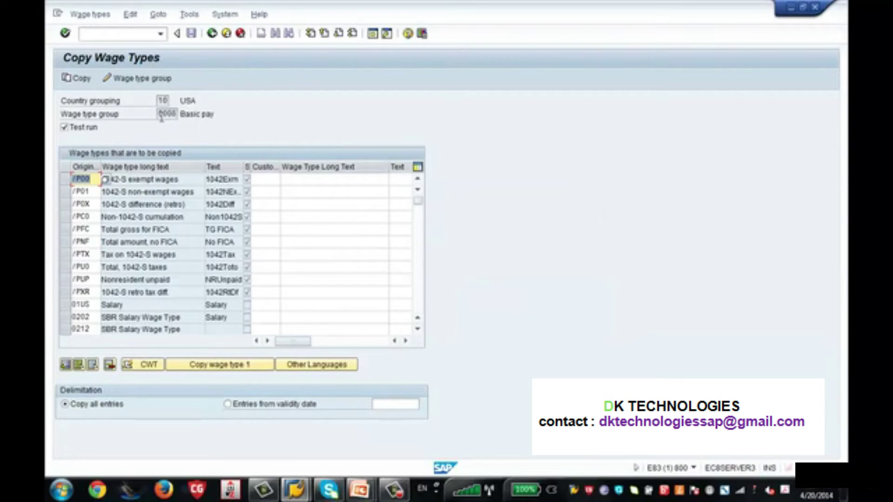
pyautogui.moveTo(160, 114); pyautogui.dragTo(180, 119)
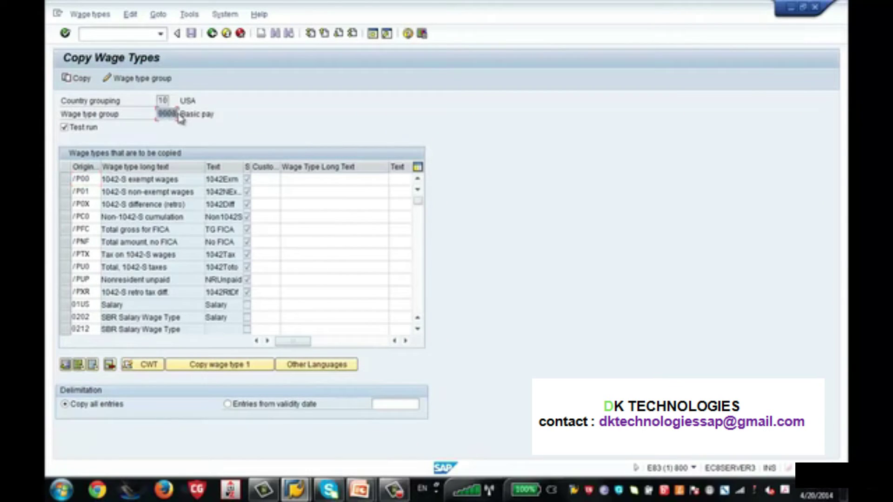
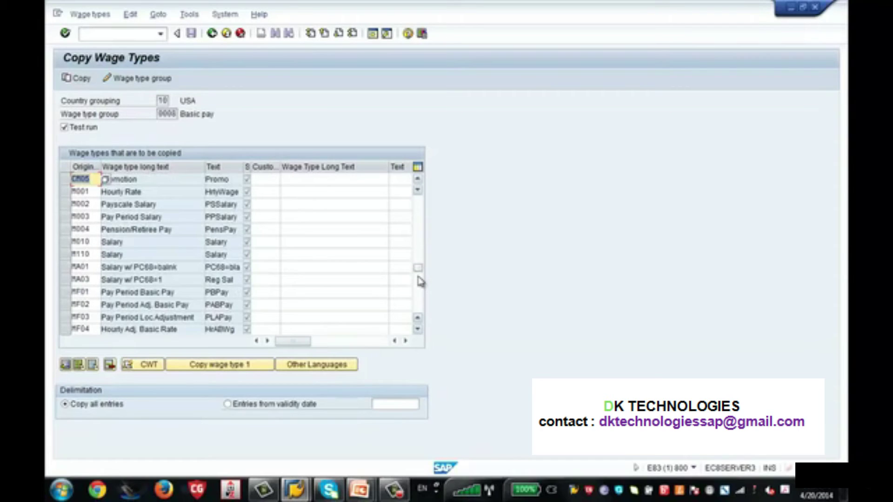
# Select the Salary wage type M010 and enter 8009 as its customizing wage type.
pyautogui.click(66, 246)
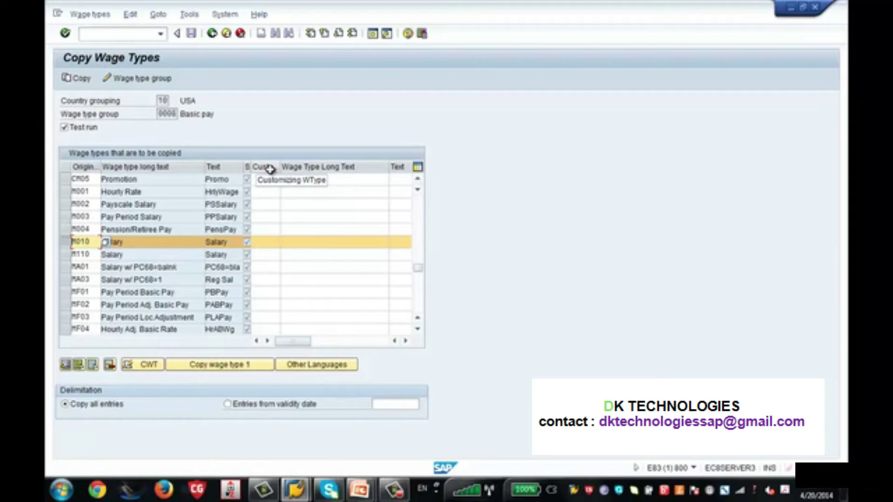
pyautogui.click(273, 243)
pyautogui.write('800')
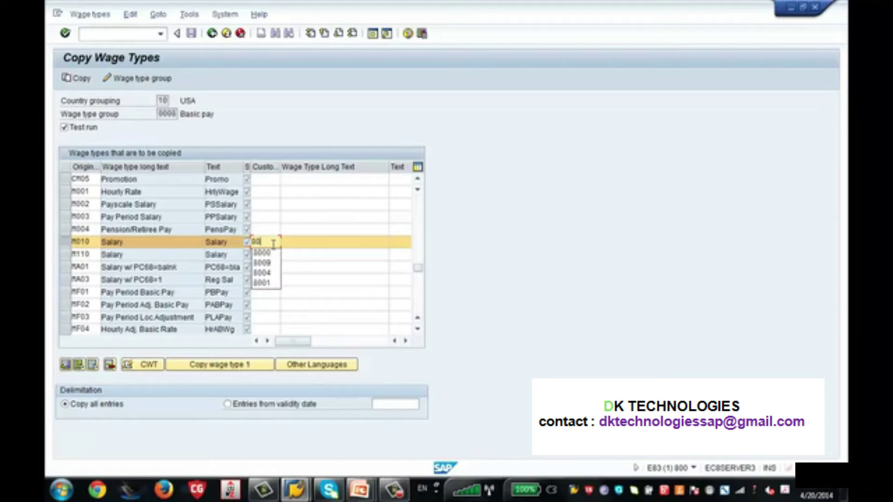
pyautogui.write('9')
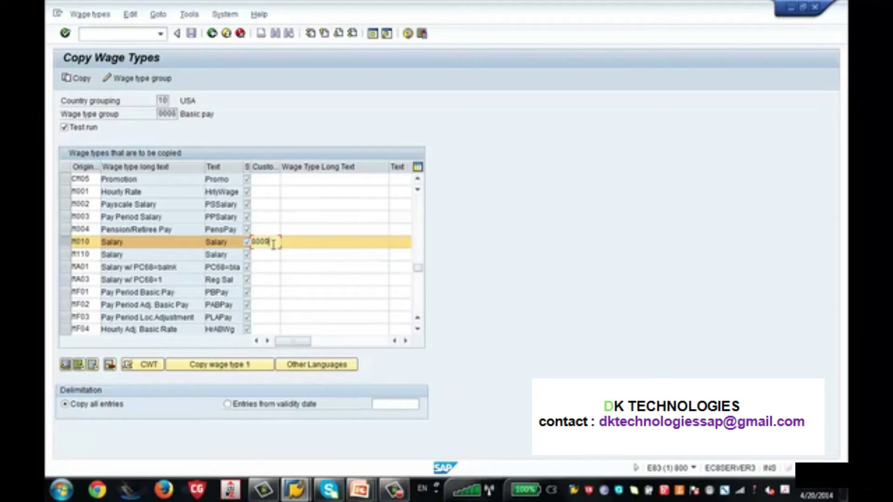
# Enter "Zenith Salary Wage Type" as the long text and "ZSWT" as the short text in the M010 row.
pyautogui.press('Tab')
pyautogui.write('Zenith Salary Wa')
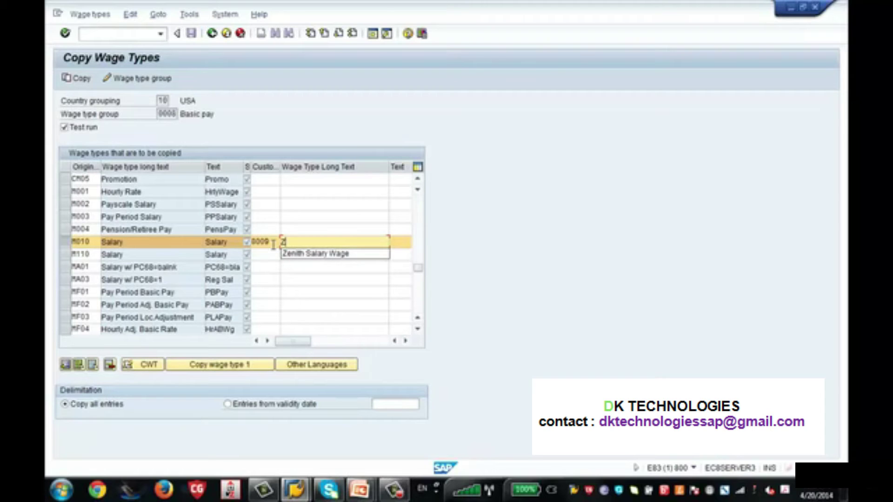
pyautogui.press('BackSpace')
pyautogui.press('BackSpace')
pyautogui.write('Wage ')
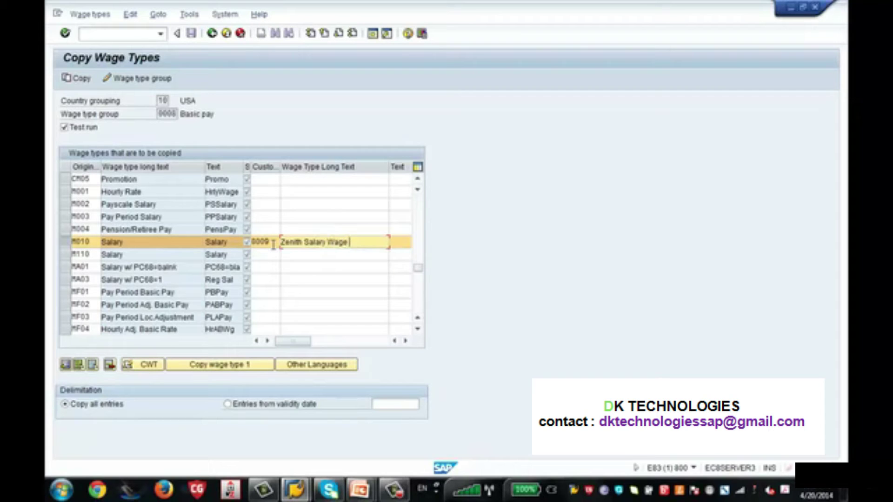
pyautogui.write('Type')
pyautogui.press('Tab')
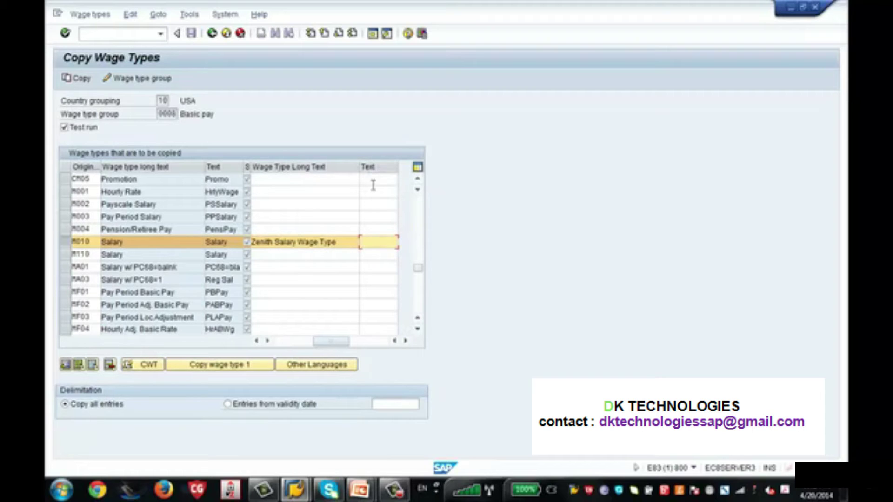
pyautogui.write('Z')
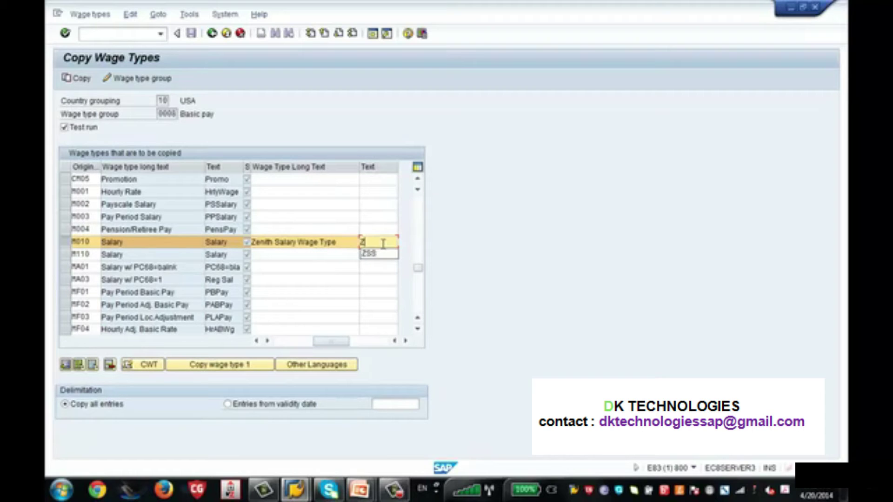
pyautogui.write('SWT')
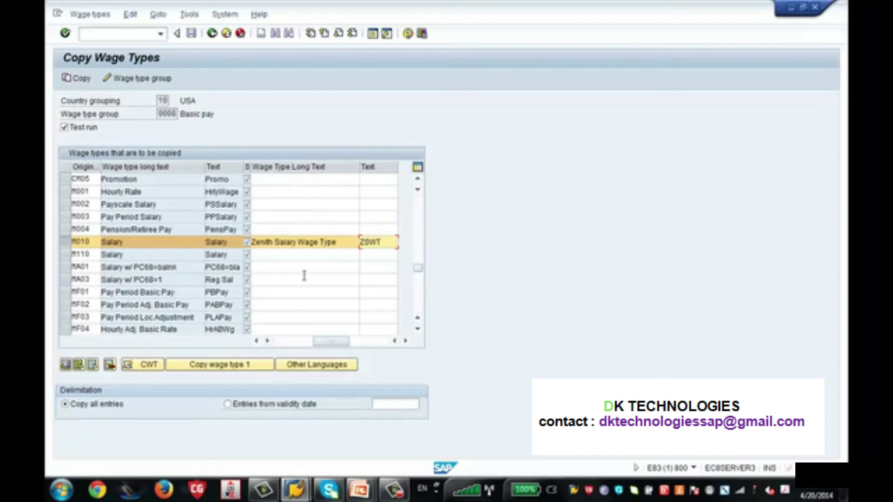
pyautogui.click(291, 342)
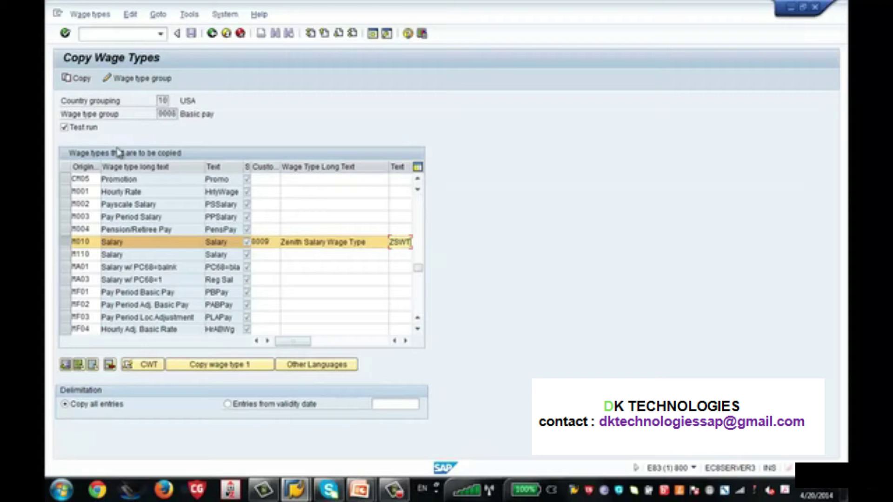
# Run the wage type copy of M010 as a test run, review its log and return to the copy screen.
pyautogui.click(272, 242)
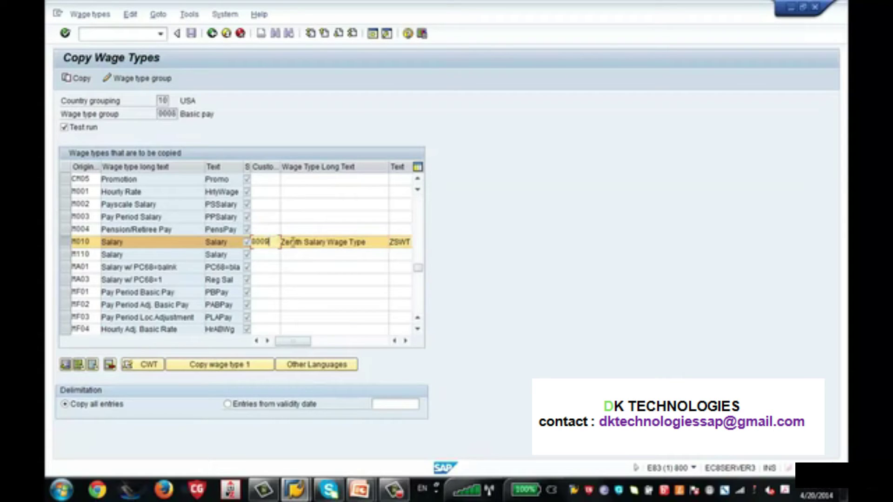
pyautogui.click(395, 241)
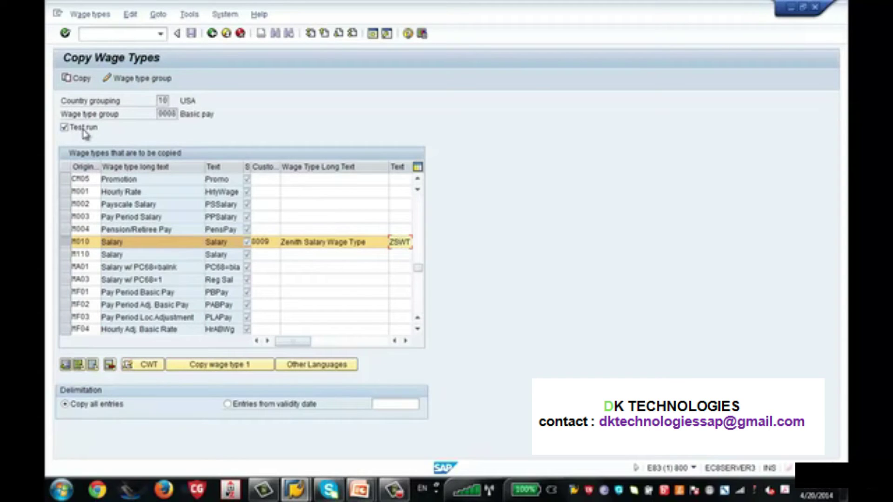
pyautogui.click(78, 80)
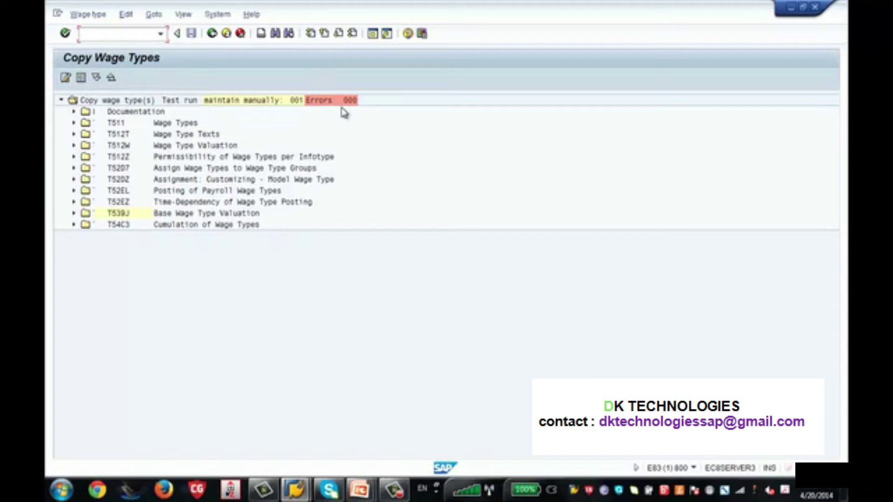
pyautogui.click(212, 33)
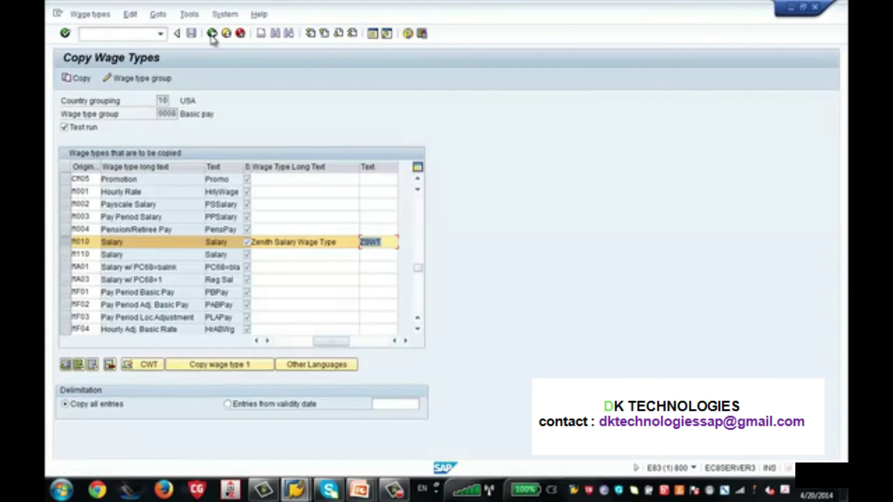
# Turn off Test run, copy the wage type under the SAP HCM Training customizing request, and exit wage type maintenance back to the IMG.
pyautogui.click(83, 129)
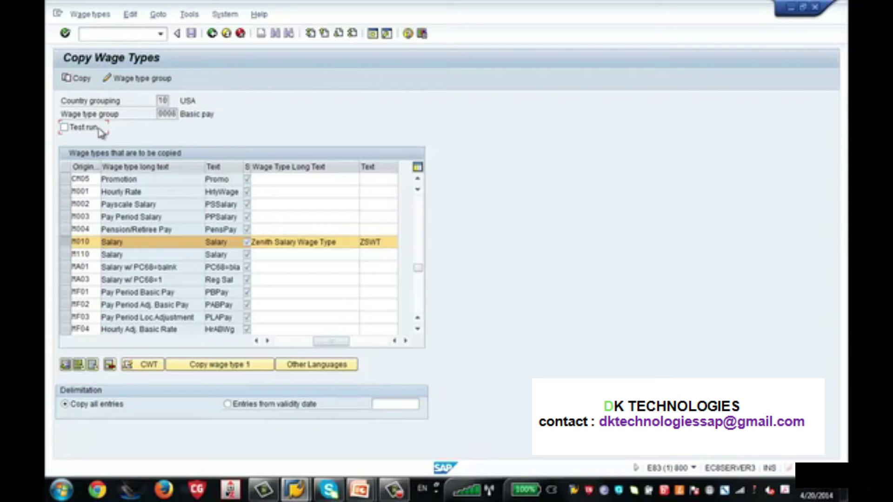
pyautogui.click(79, 79)
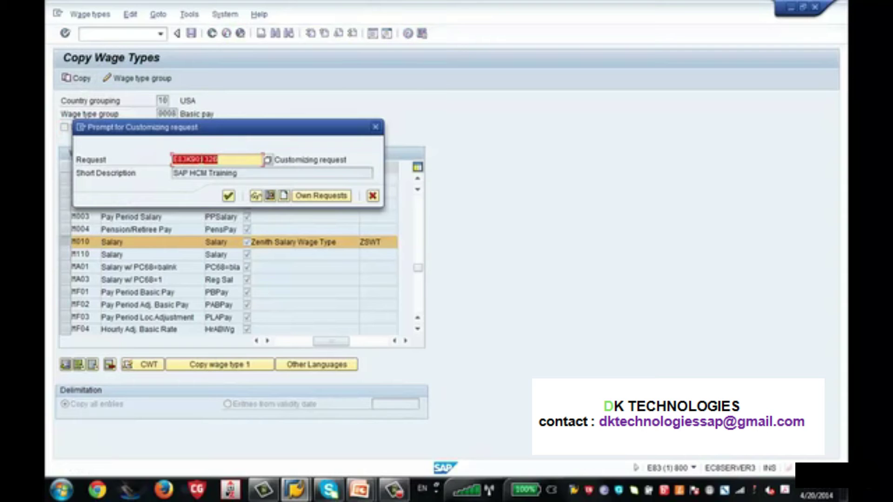
pyautogui.moveTo(261, 133); pyautogui.dragTo(491, 121)
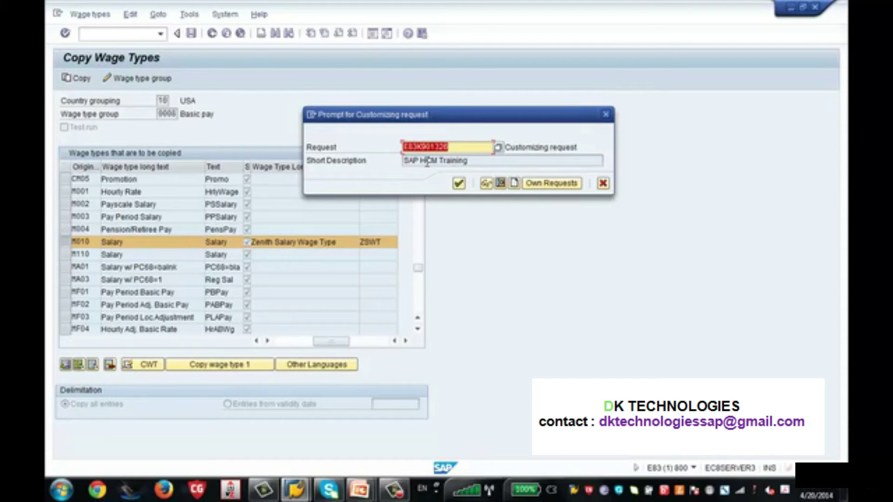
pyautogui.click(456, 182)
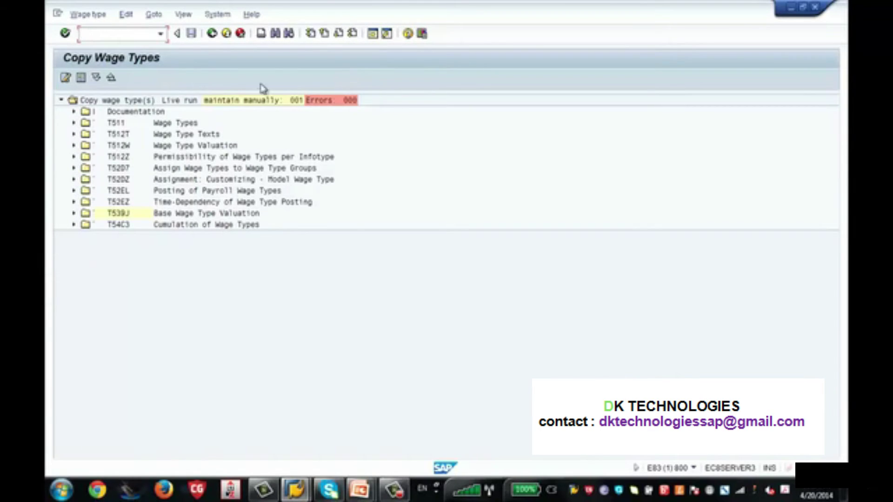
pyautogui.click(212, 34)
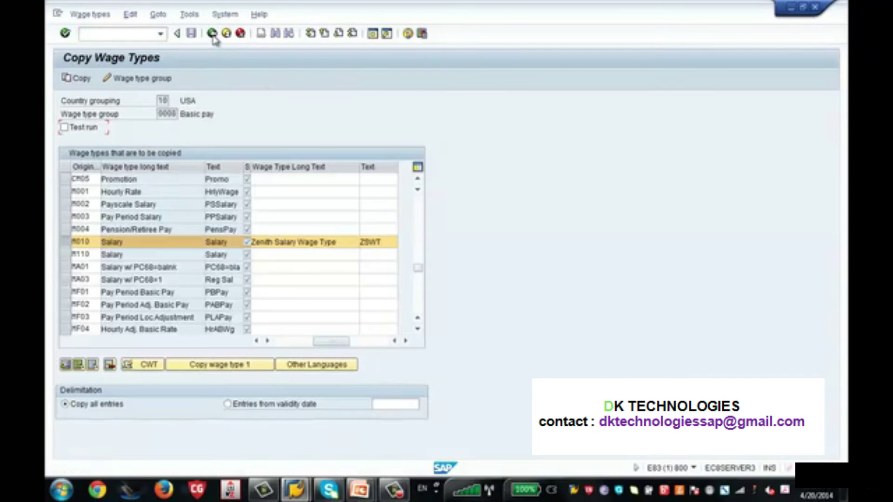
pyautogui.click(212, 33)
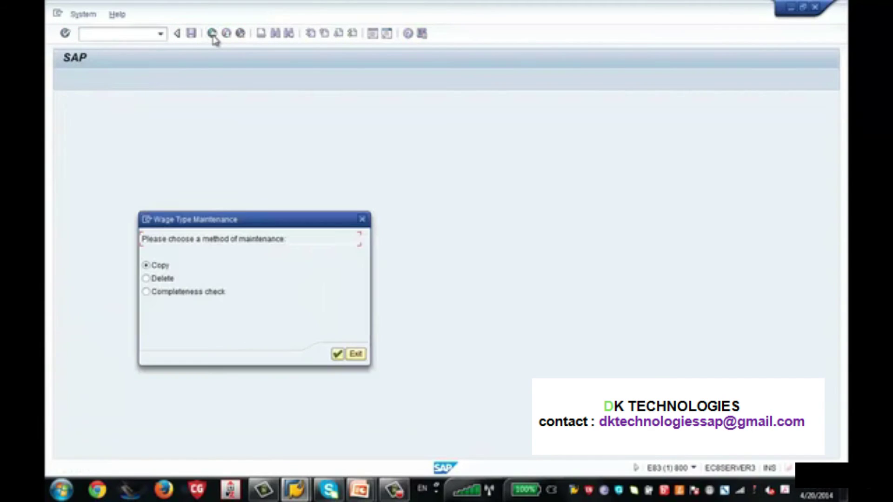
pyautogui.click(356, 354)
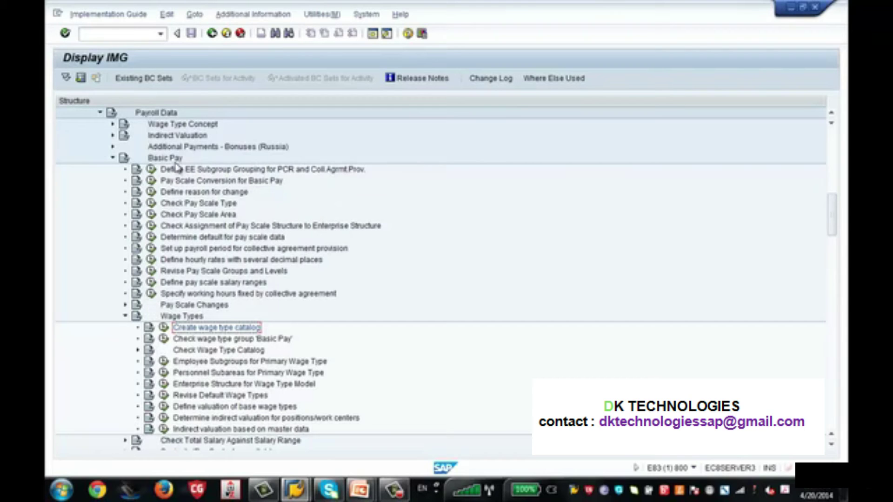
# Look up wage type 8009 in the Check wage type group 'Basic Pay' activity and return to the IMG.
pyautogui.click(164, 342)
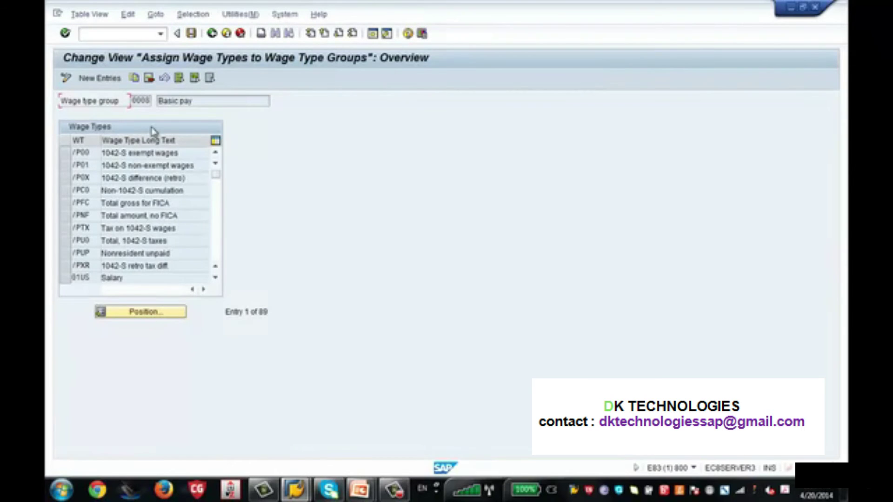
pyautogui.doubleClick(144, 101)
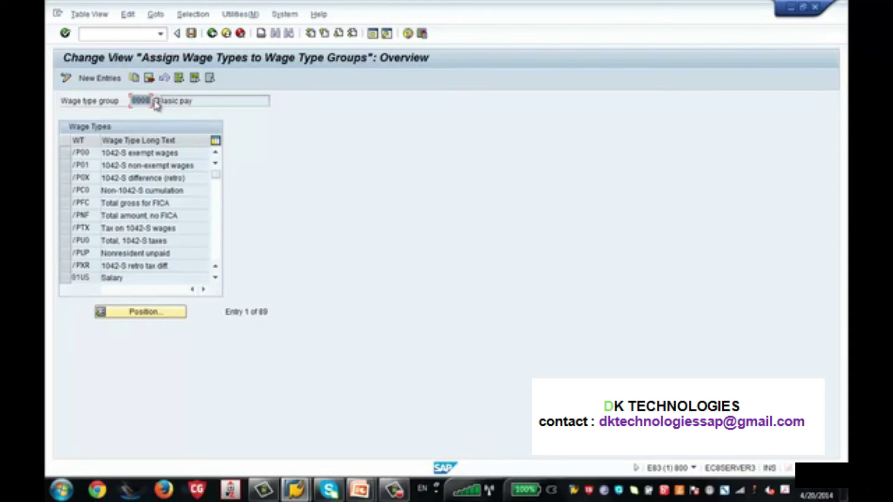
pyautogui.click(176, 311)
pyautogui.write('800')
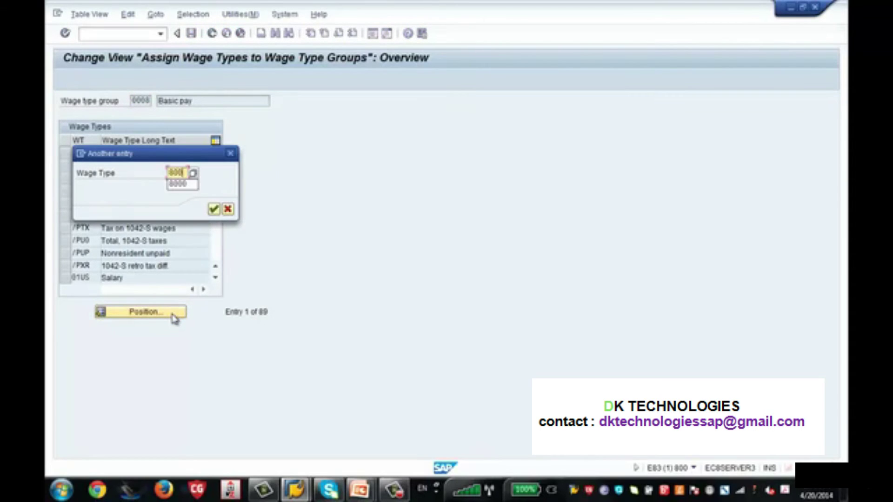
pyautogui.write('0')
pyautogui.press('Return')
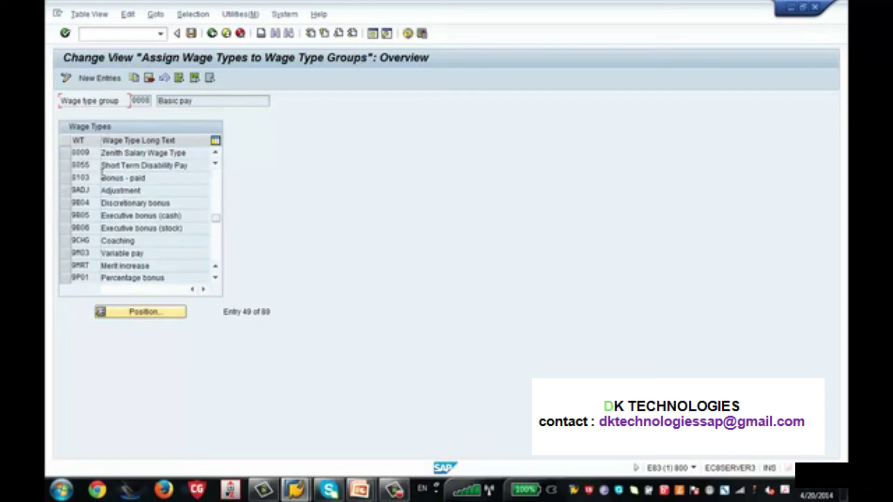
pyautogui.click(65, 153)
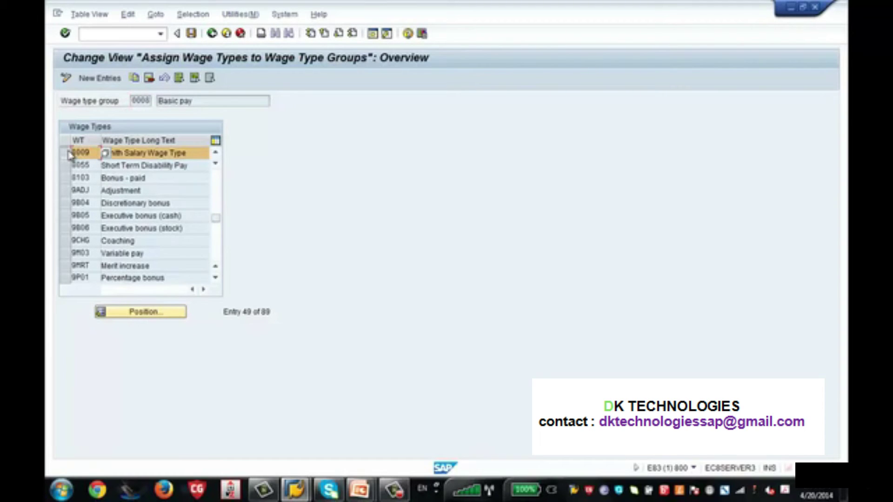
pyautogui.click(210, 38)
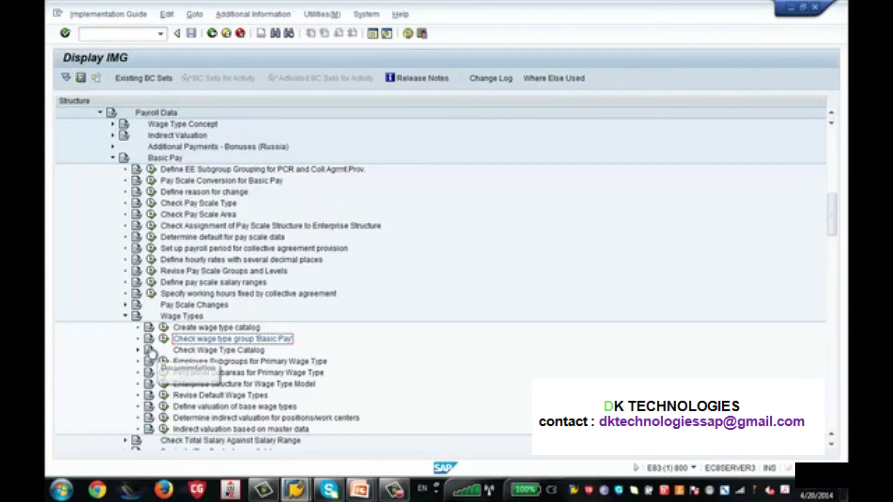
# Expand Check Wage Type Catalog, look up wage type 8009 in Check wage type text, and return to the IMG.
pyautogui.click(186, 351)
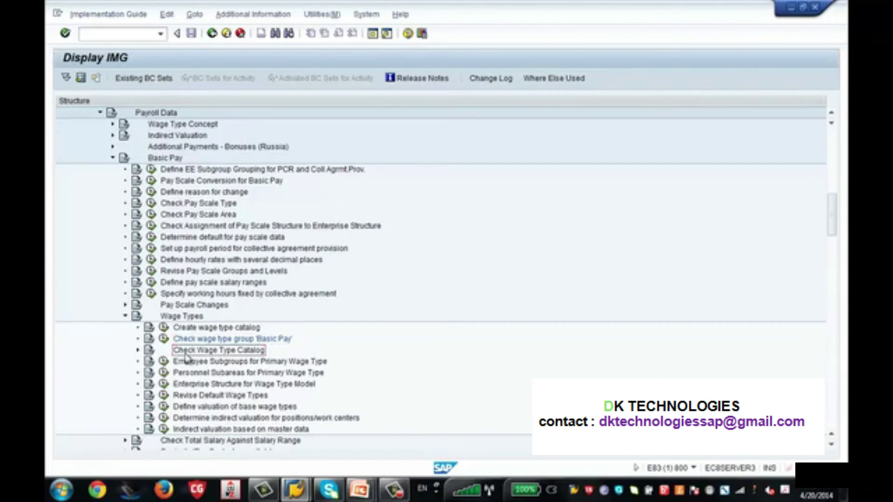
pyautogui.click(137, 351)
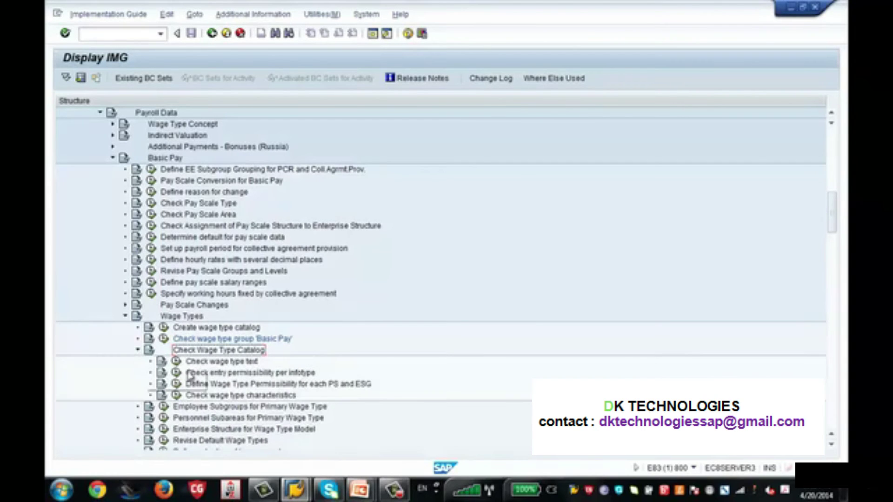
pyautogui.moveTo(831, 208); pyautogui.dragTo(832, 219)
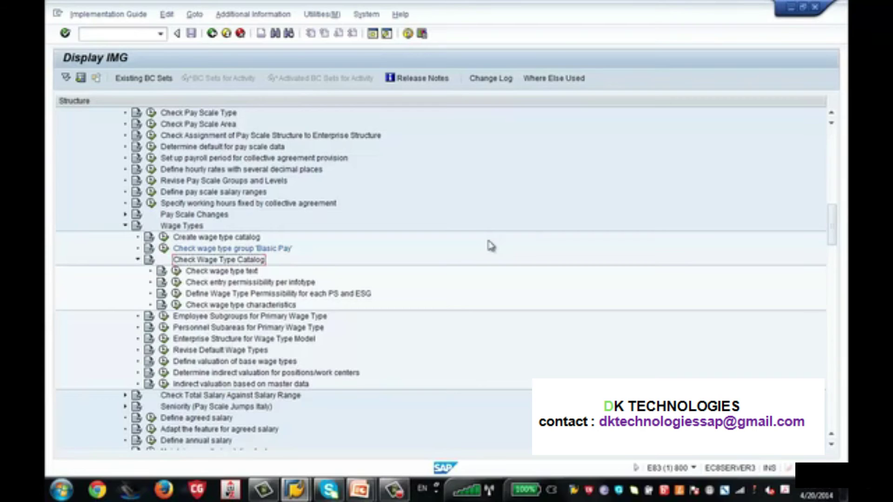
pyautogui.click(177, 271)
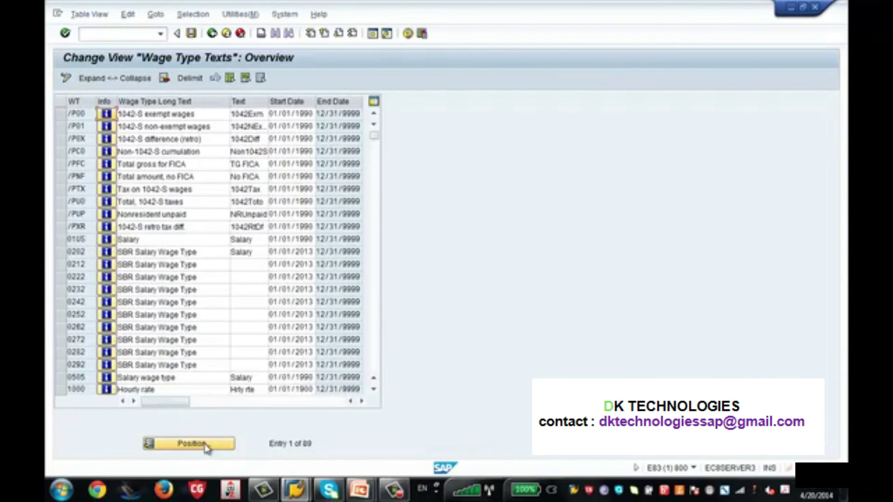
pyautogui.click(205, 446)
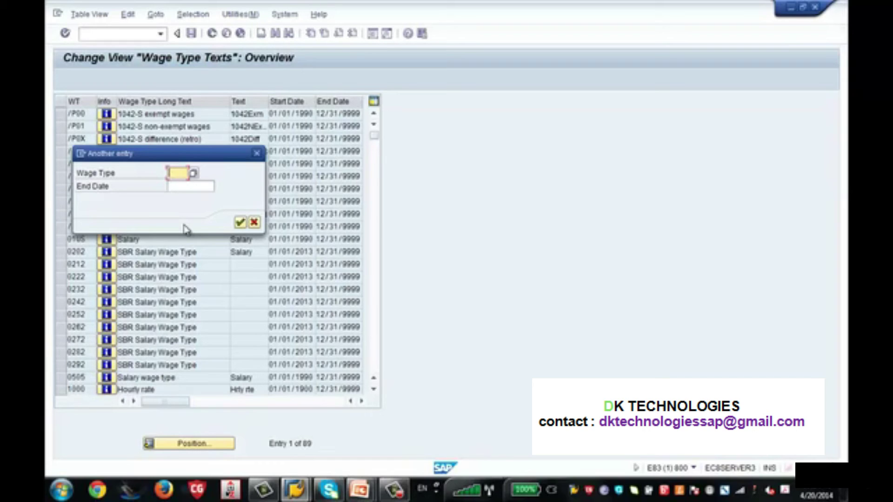
pyautogui.write('8009')
pyautogui.press('Return')
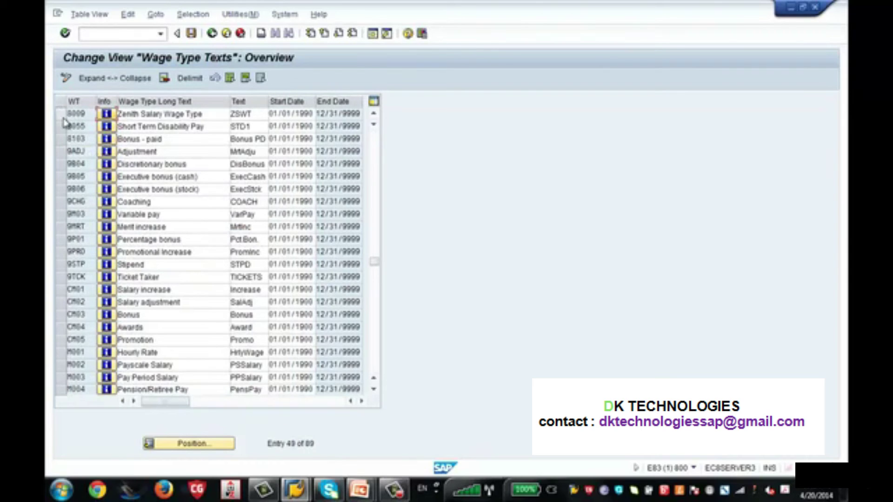
pyautogui.click(63, 118)
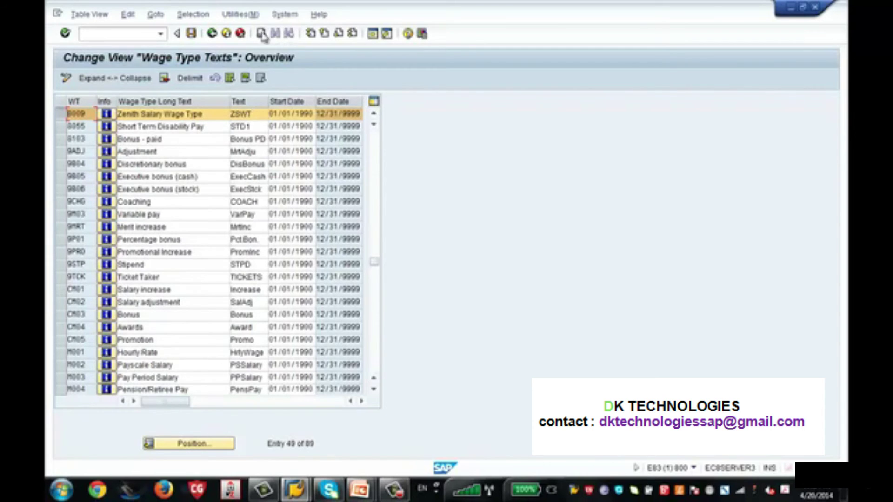
pyautogui.click(212, 34)
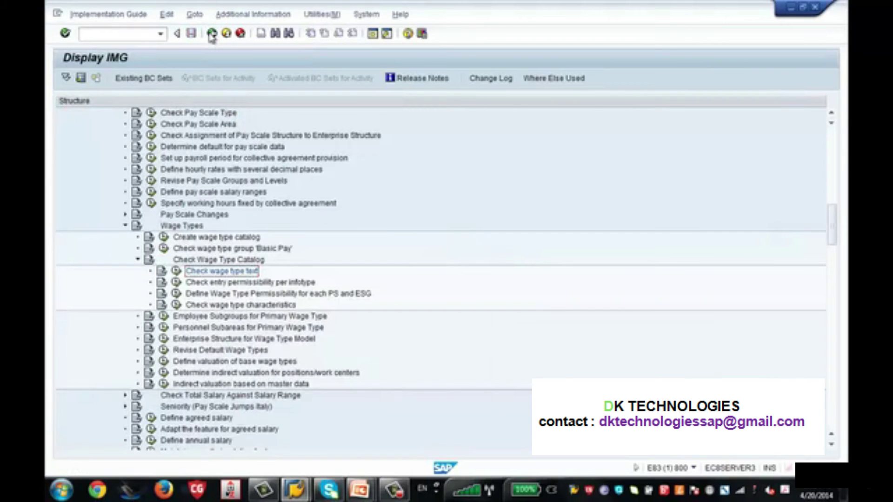
# Execute Check wage type characteristics and open the details of wage type 8009.
pyautogui.click(176, 305)
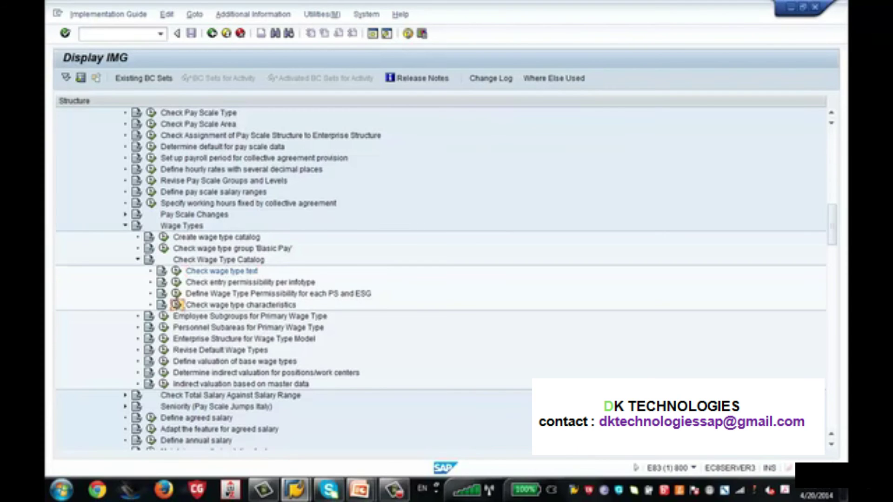
pyautogui.click(191, 367)
pyautogui.write('8000')
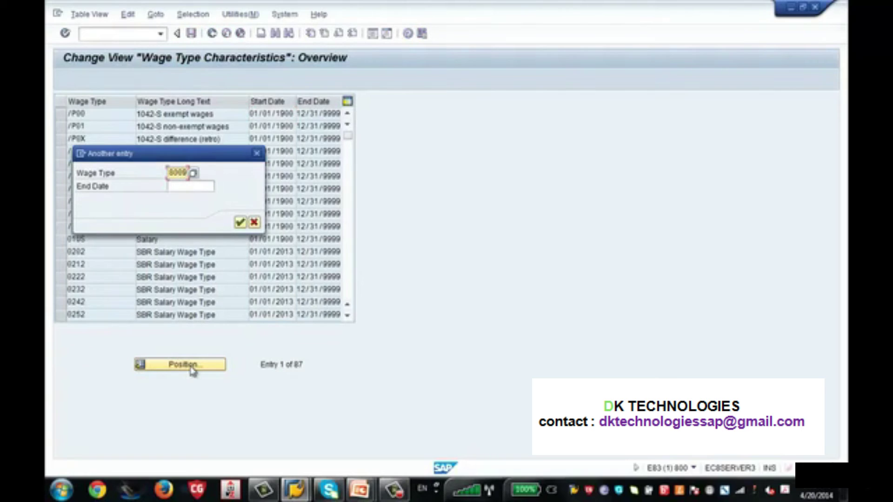
pyautogui.press('Return')
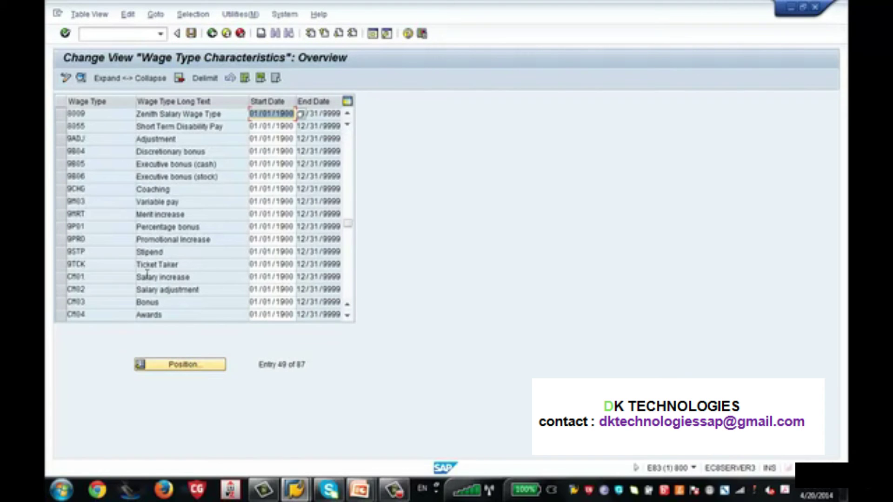
pyautogui.click(62, 115)
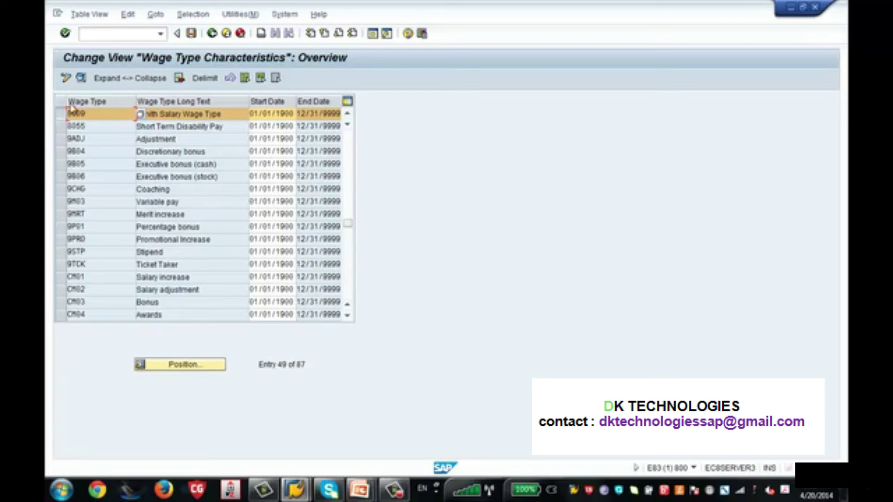
pyautogui.click(83, 78)
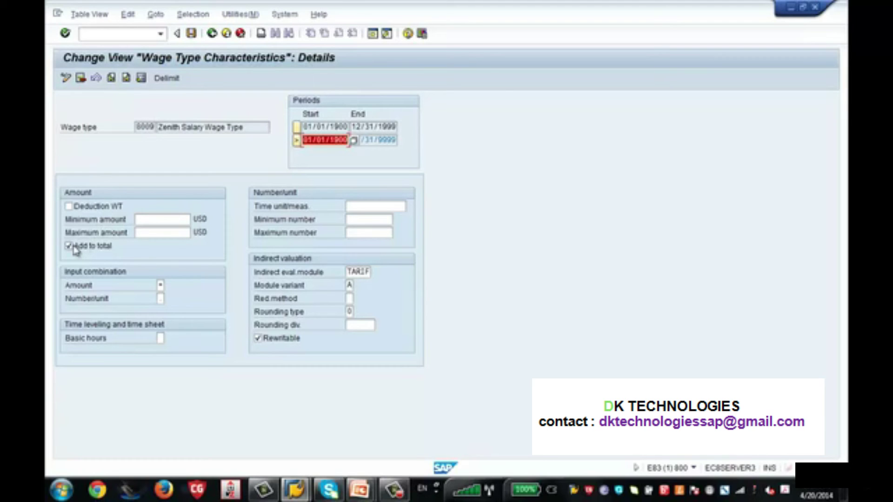
# Read the field help on the Input combination Amount field for the possible amount and number/unit entries, and close it.
pyautogui.click(161, 286)
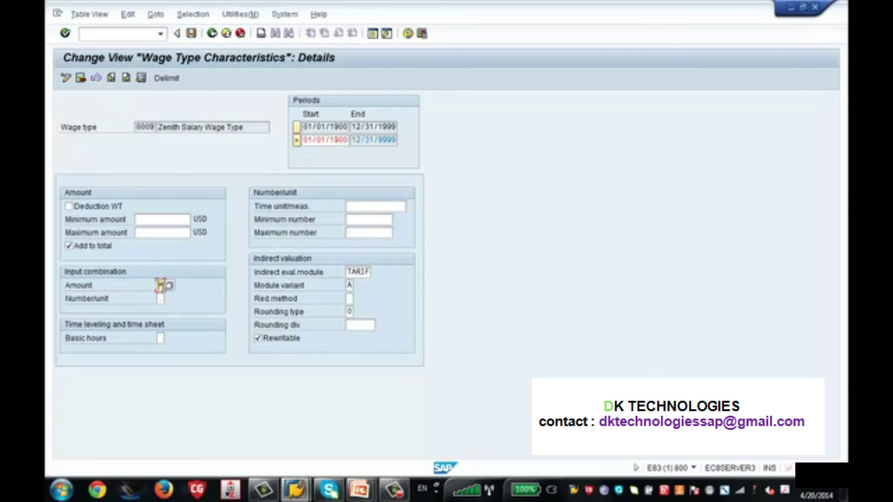
pyautogui.press('F1')
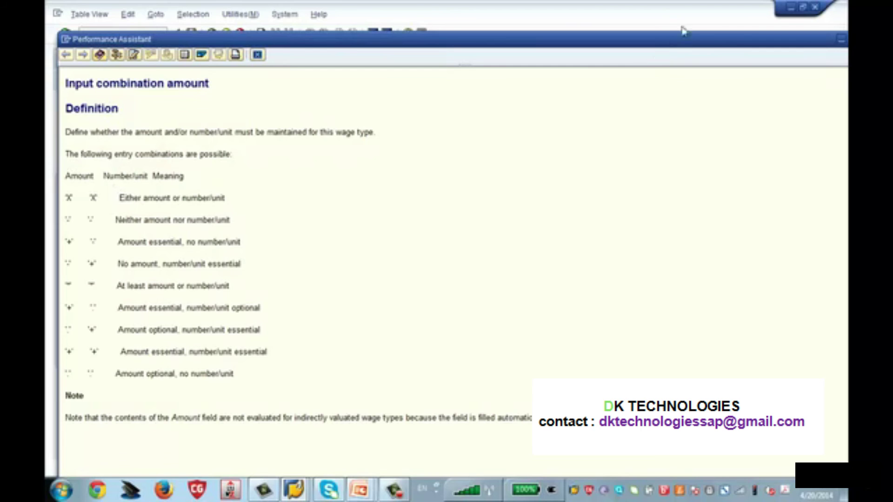
pyautogui.moveTo(692, 38); pyautogui.dragTo(662, 42)
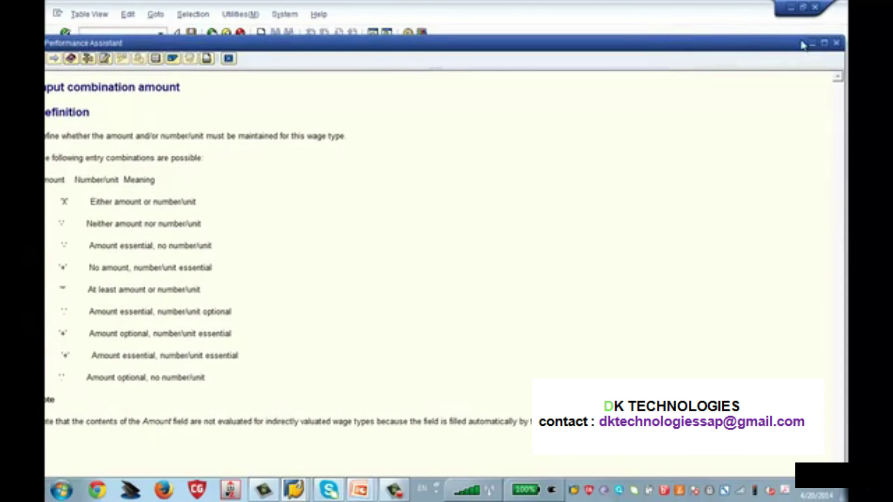
pyautogui.moveTo(717, 48); pyautogui.dragTo(744, 45)
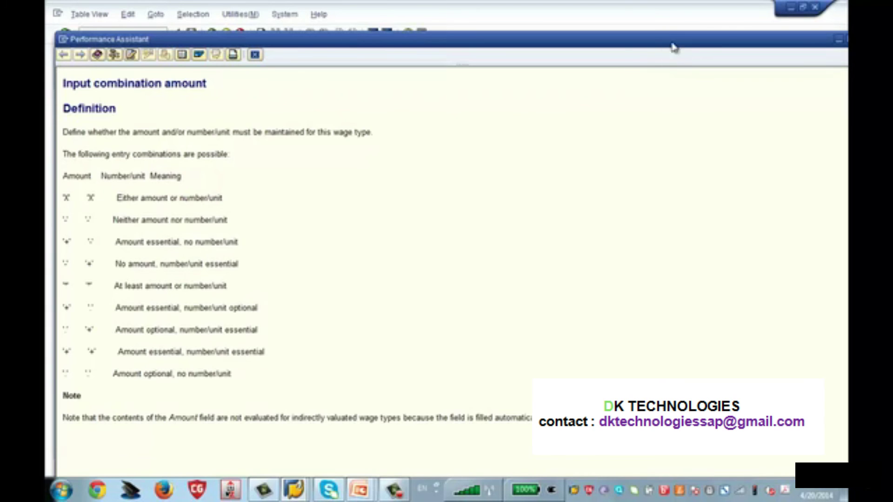
pyautogui.moveTo(671, 46); pyautogui.dragTo(622, 48)
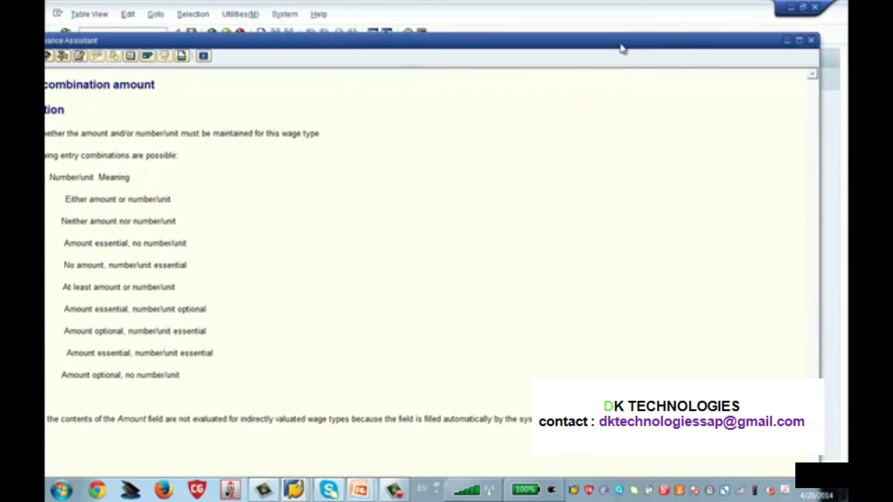
pyautogui.click(811, 44)
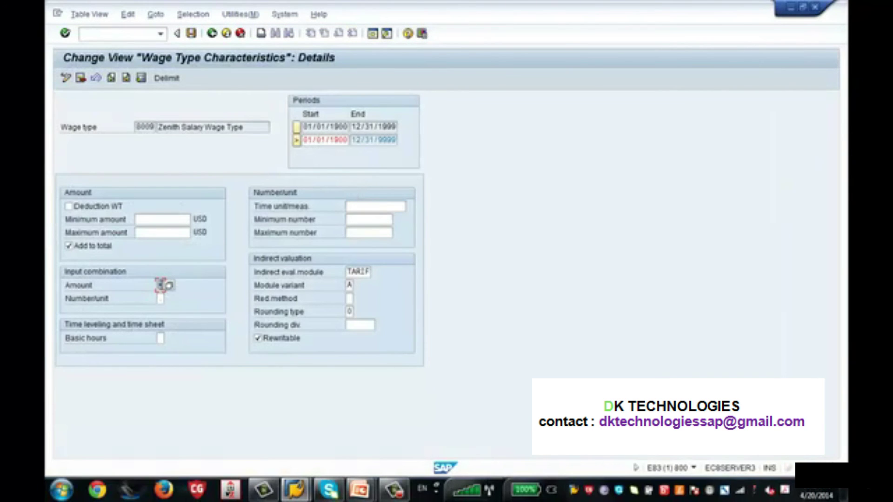
pyautogui.click(161, 298)
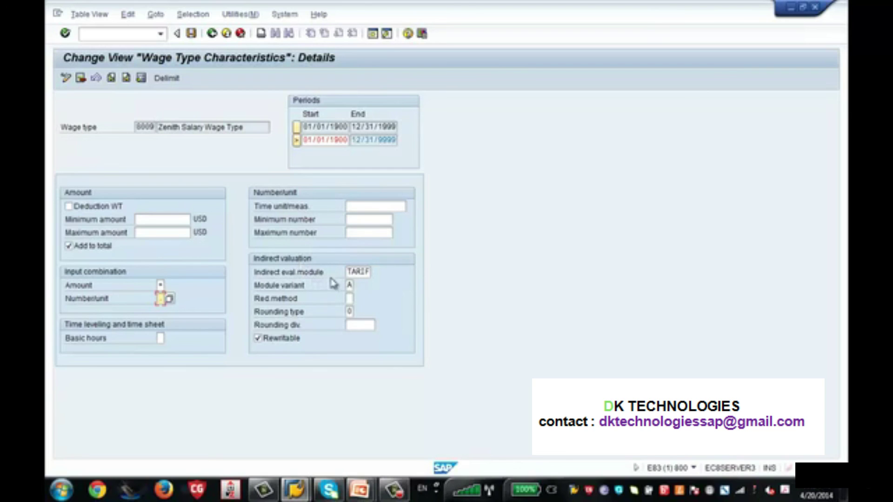
# View the list of possible indirect evaluation modules for the wage type and close it without choosing another.
pyautogui.moveTo(348, 271); pyautogui.dragTo(371, 272)
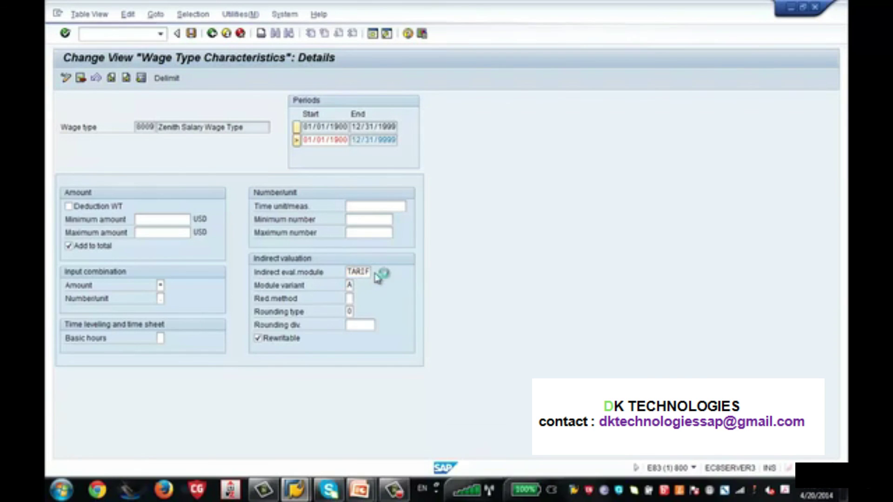
pyautogui.click(377, 275)
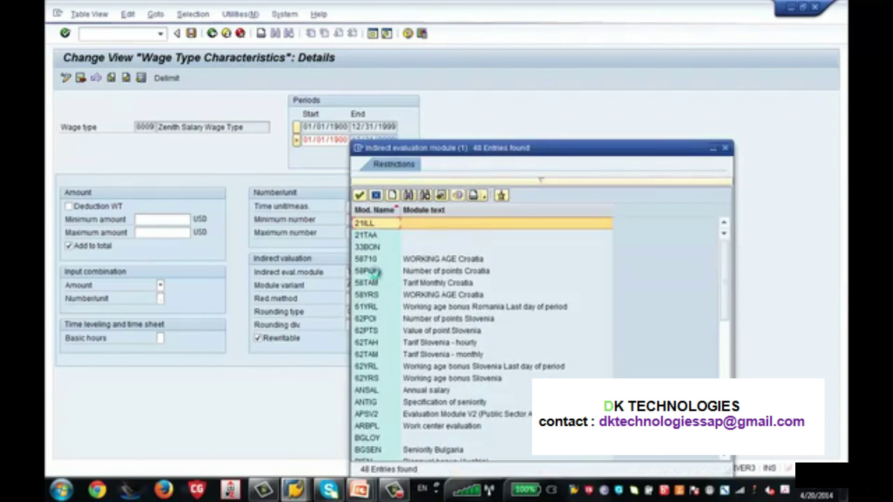
pyautogui.click(724, 147)
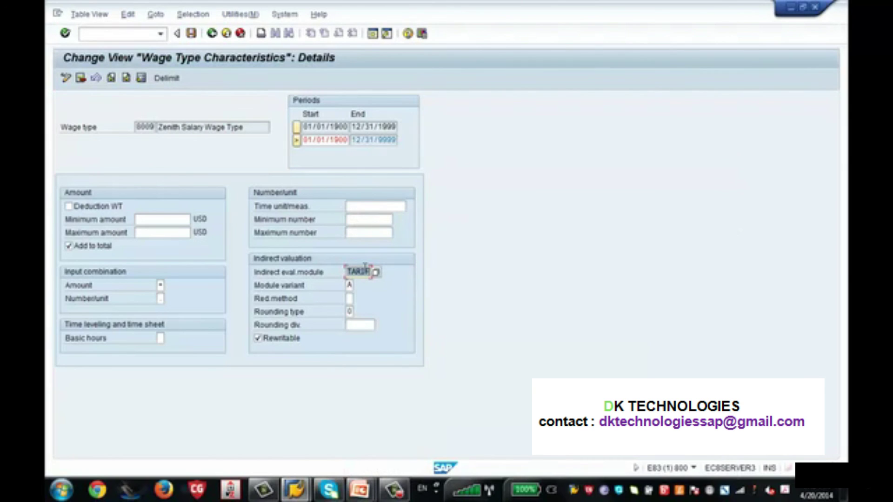
# Read the field help on the indirect valuation module variant, close it, and set the Module variant to B.
pyautogui.click(349, 285)
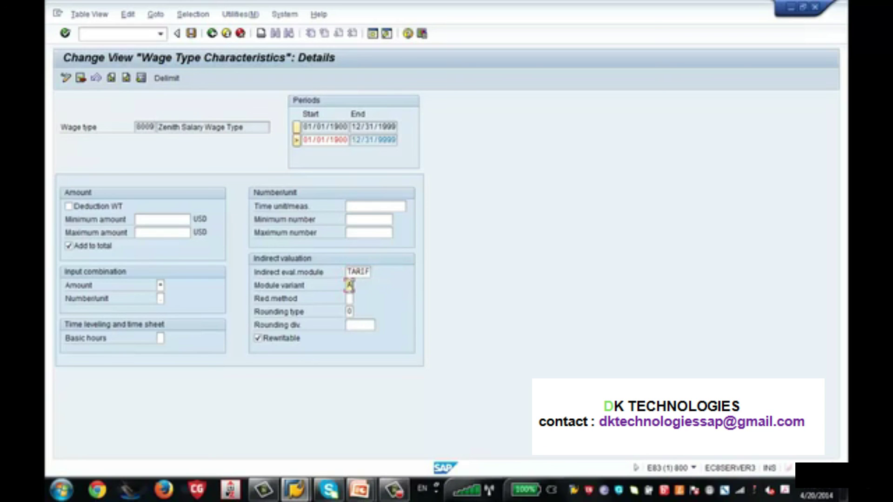
pyautogui.press('F1')
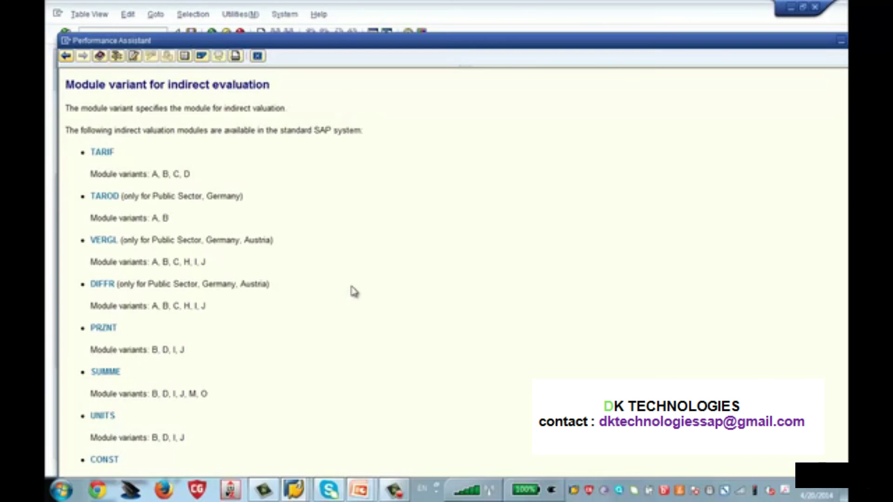
pyautogui.doubleClick(166, 173)
pyautogui.moveTo(620, 47); pyautogui.dragTo(586, 46)
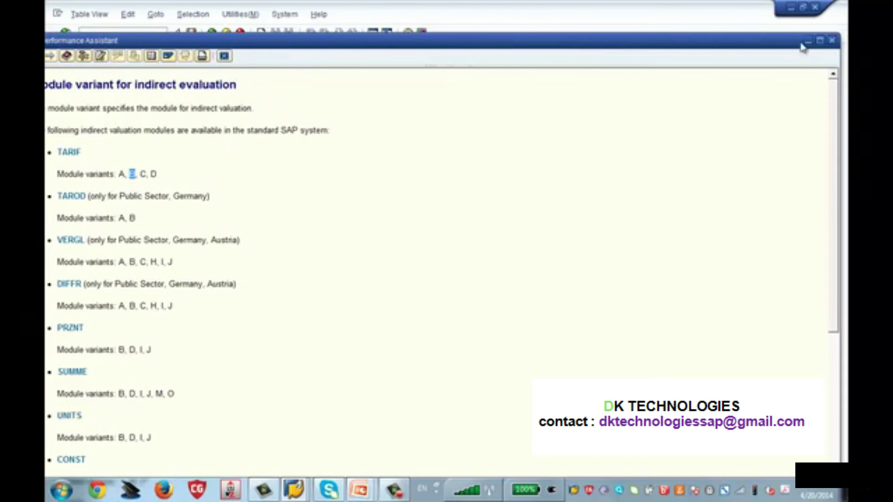
pyautogui.click(832, 43)
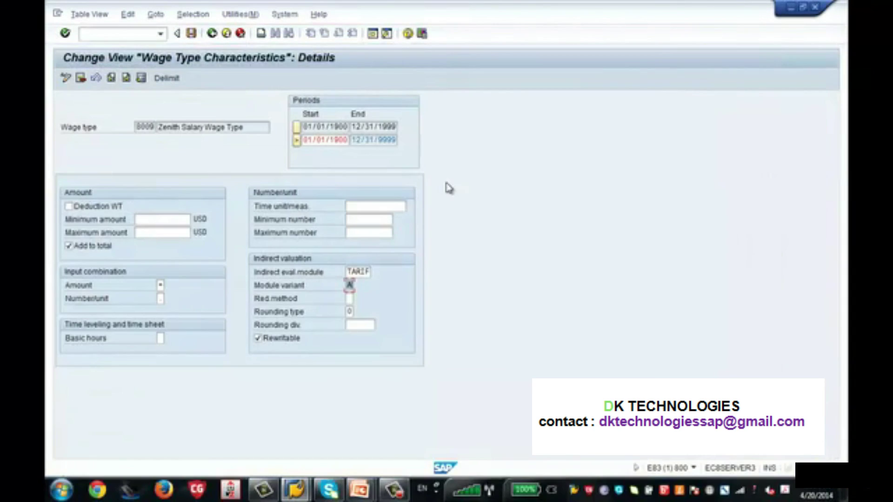
pyautogui.write('B')
pyautogui.doubleClick(347, 272)
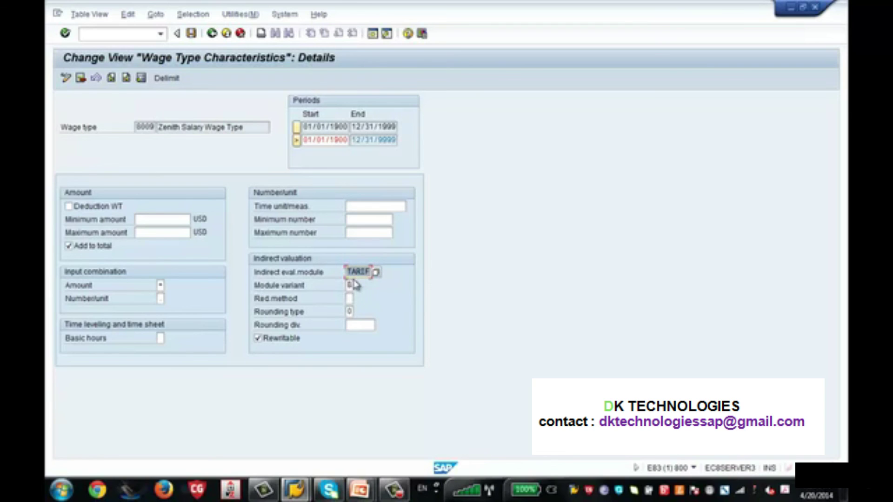
pyautogui.click(349, 285)
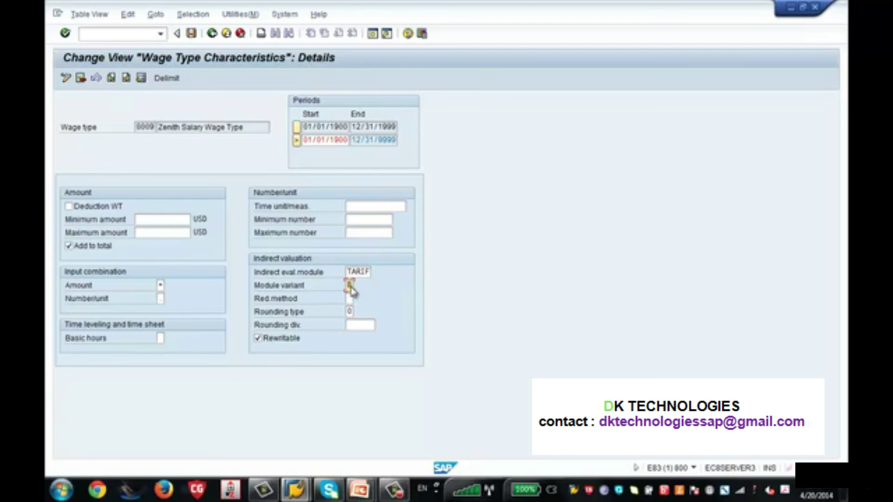
# Read the field help on the Rewritable indicator under Indirect valuation and close it.
pyautogui.click(277, 342)
pyautogui.click(278, 343)
pyautogui.press('F1')
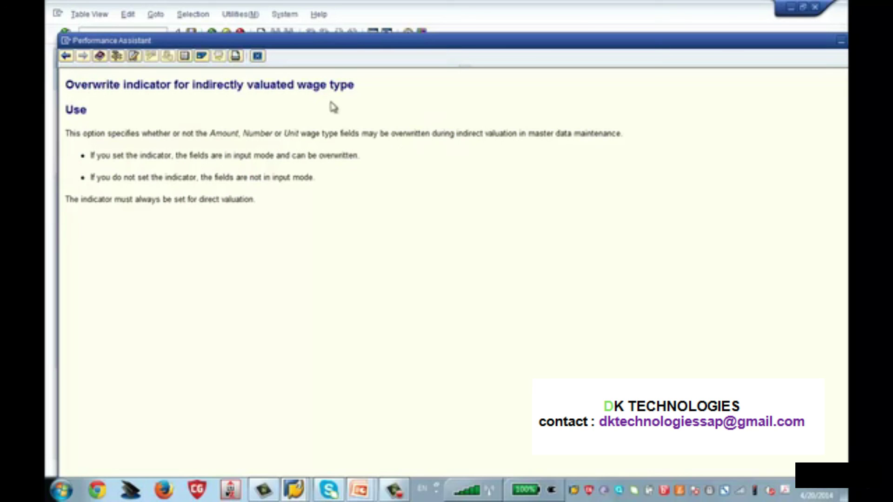
pyautogui.click(257, 55)
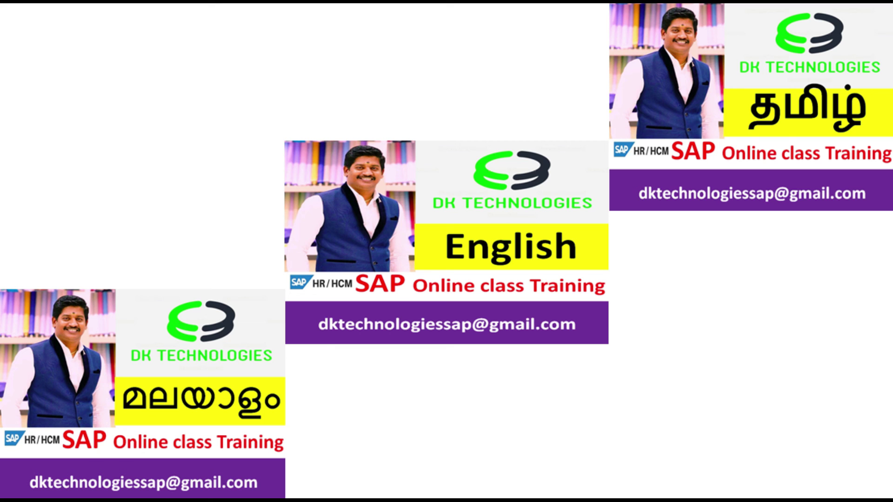